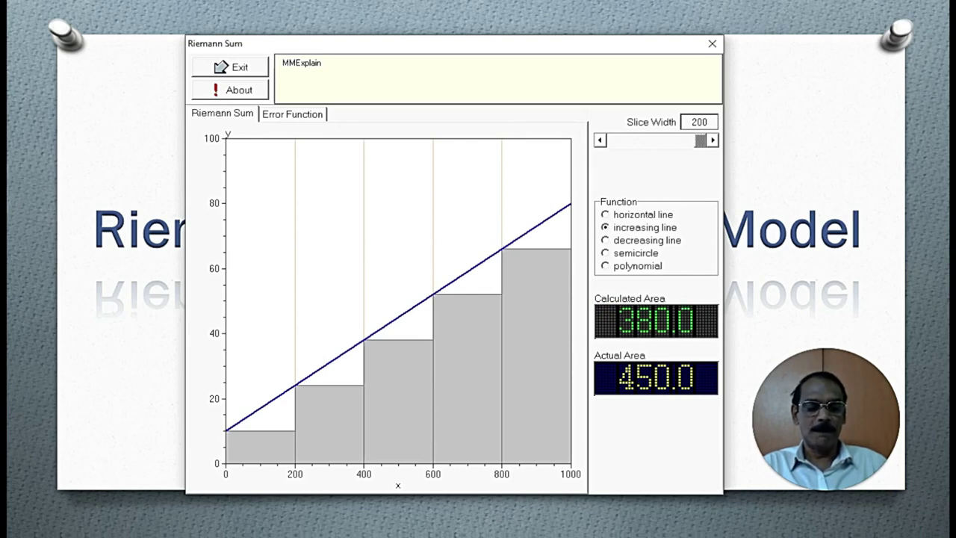
- Narrow the slice width step by step, raising the calculated sum past 400
{"action": "key", "text": "Left"}
{"action": "key", "text": "Left"}
{"action": "key", "text": "Left"}
{"action": "key", "text": "Left"}
{"action": "key", "text": "Left"}
{"action": "key", "text": "Left"}
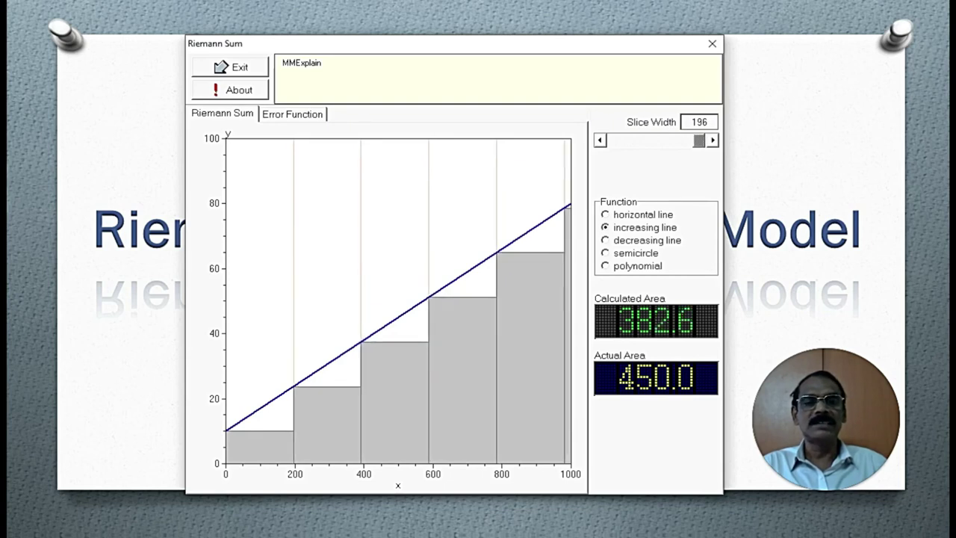
{"action": "key", "text": "Left"}
{"action": "key", "text": "Left"}
{"action": "key", "text": "Left"}
{"action": "key", "text": "Left"}
{"action": "key", "text": "Left"}
{"action": "key", "text": "Left"}
{"action": "key", "text": "Left"}
{"action": "key", "text": "Left"}
{"action": "key", "text": "Left"}
{"action": "key", "text": "Left"}
{"action": "key", "text": "Left"}
{"action": "key", "text": "Left"}
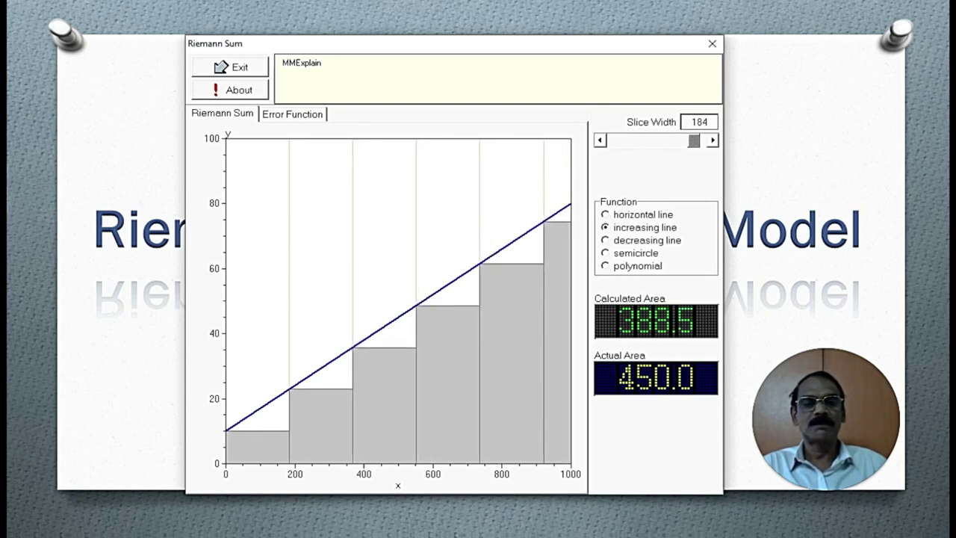
{"action": "key", "text": "Left"}
{"action": "key", "text": "Left"}
{"action": "key", "text": "Left"}
{"action": "key", "text": "Left"}
{"action": "key", "text": "Left"}
{"action": "key", "text": "Left"}
{"action": "key", "text": "Left"}
{"action": "key", "text": "Left"}
{"action": "key", "text": "Left"}
{"action": "key", "text": "Left"}
{"action": "key", "text": "Left"}
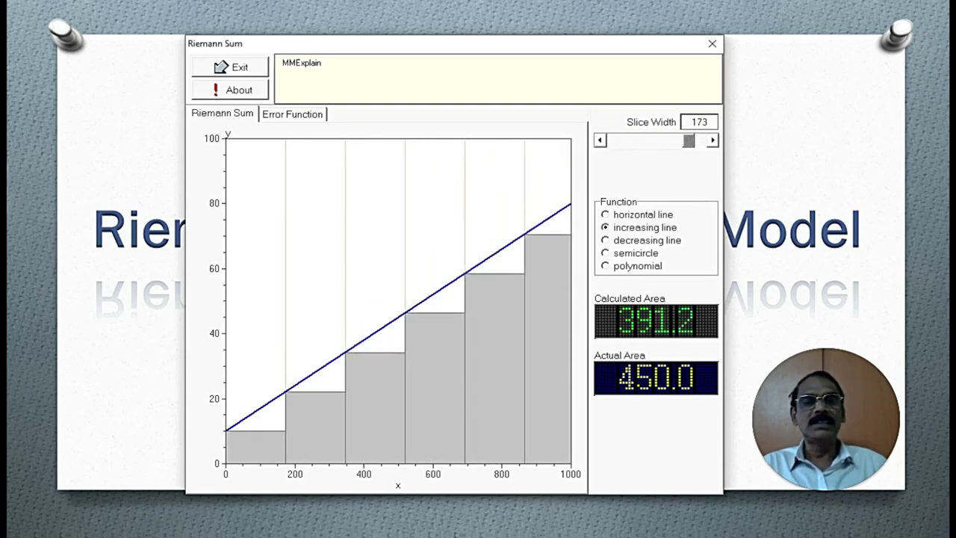
{"action": "key", "text": "Left"}
{"action": "key", "text": "Left"}
{"action": "key", "text": "Left"}
{"action": "key", "text": "Left"}
{"action": "key", "text": "Left"}
{"action": "key", "text": "Left"}
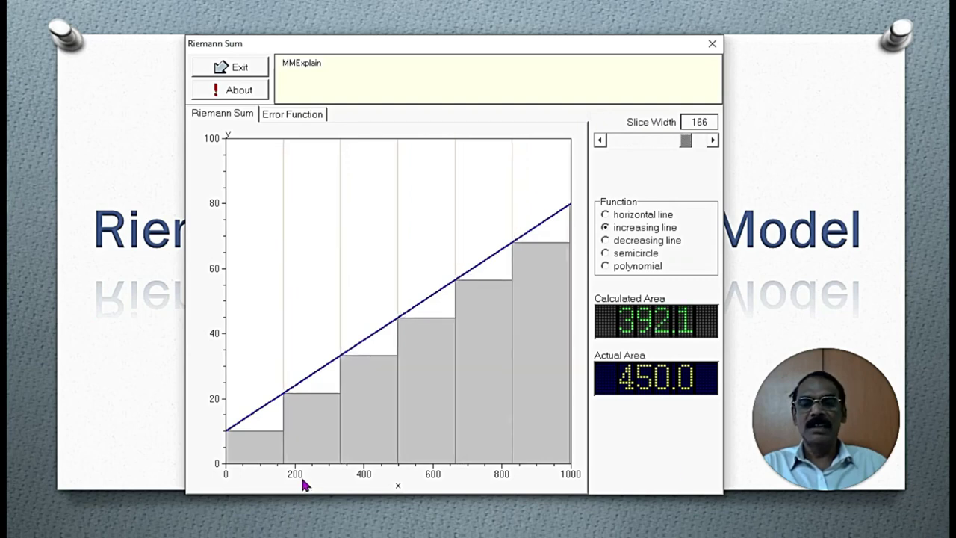
{"action": "key", "text": "Left"}
{"action": "key", "text": "Left"}
{"action": "key", "text": "Left"}
{"action": "key", "text": "Left"}
{"action": "key", "text": "Left"}
{"action": "key", "text": "Left"}
{"action": "key", "text": "Left"}
{"action": "key", "text": "Left"}
{"action": "key", "text": "Left"}
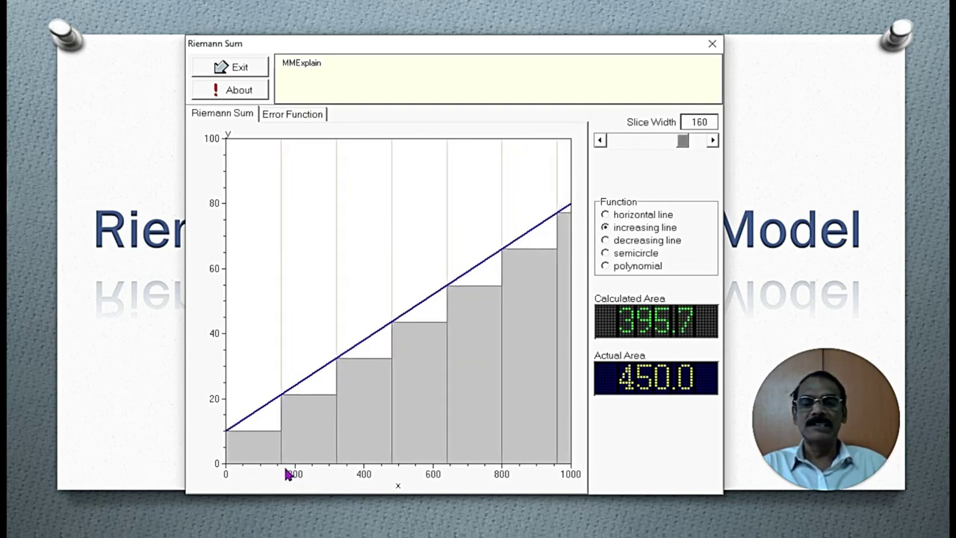
{"action": "key", "text": "Left"}
{"action": "key", "text": "Left"}
{"action": "key", "text": "Left"}
{"action": "key", "text": "Left"}
{"action": "key", "text": "Left"}
{"action": "key", "text": "Left"}
{"action": "key", "text": "Left"}
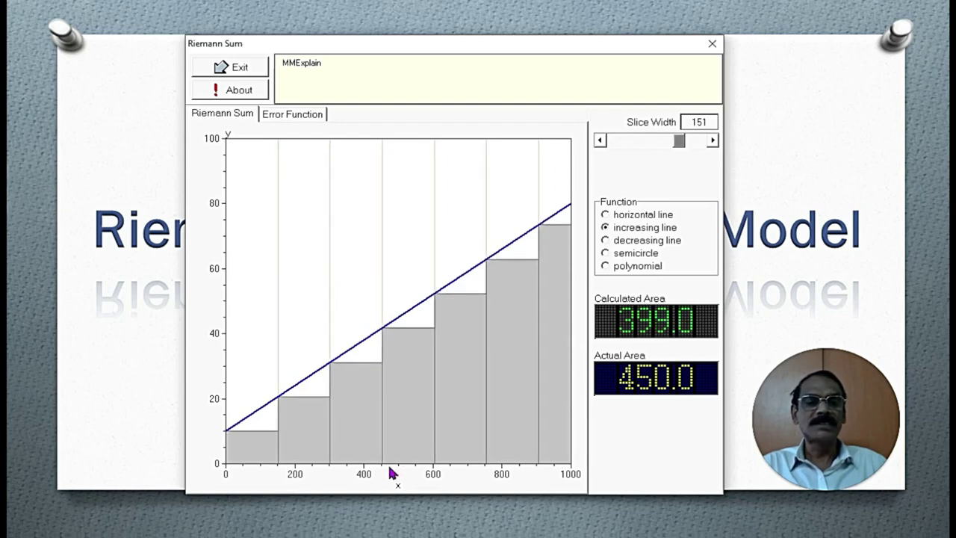
{"action": "key", "text": "Left"}
{"action": "key", "text": "Left"}
{"action": "key", "text": "Left"}
{"action": "key", "text": "Left"}
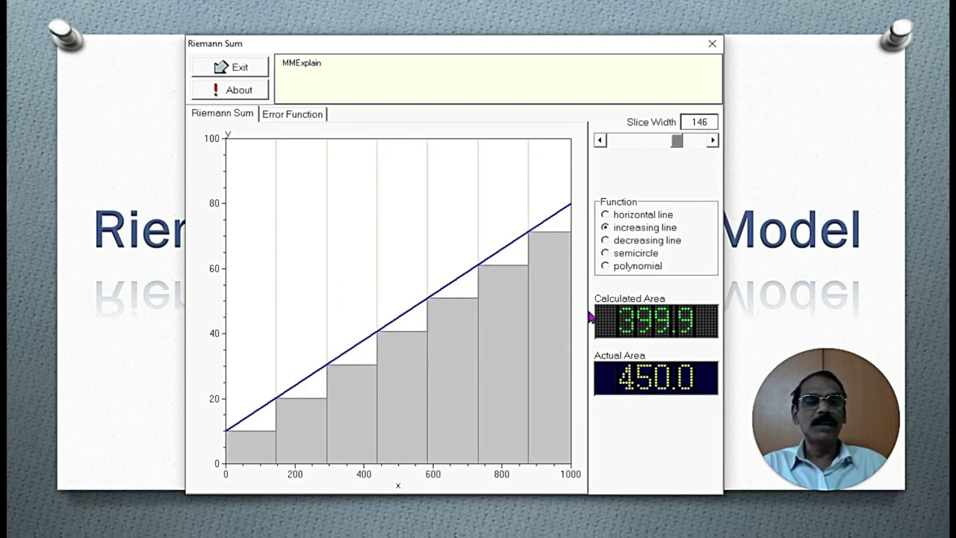
{"action": "key", "text": "Left"}
{"action": "key", "text": "Left"}
{"action": "key", "text": "Left"}
{"action": "key", "text": "Left"}
{"action": "key", "text": "Left"}
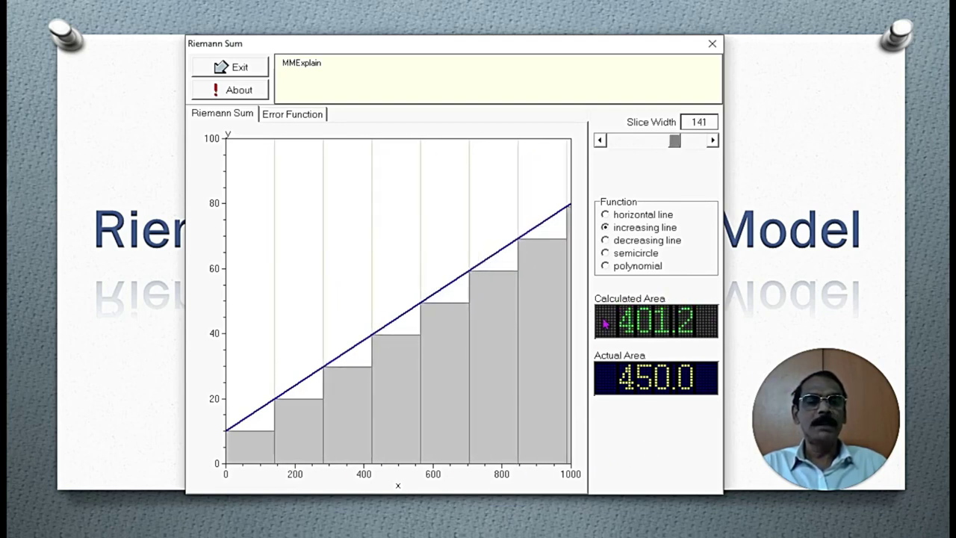
{"action": "key", "text": "Left"}
{"action": "key", "text": "Left"}
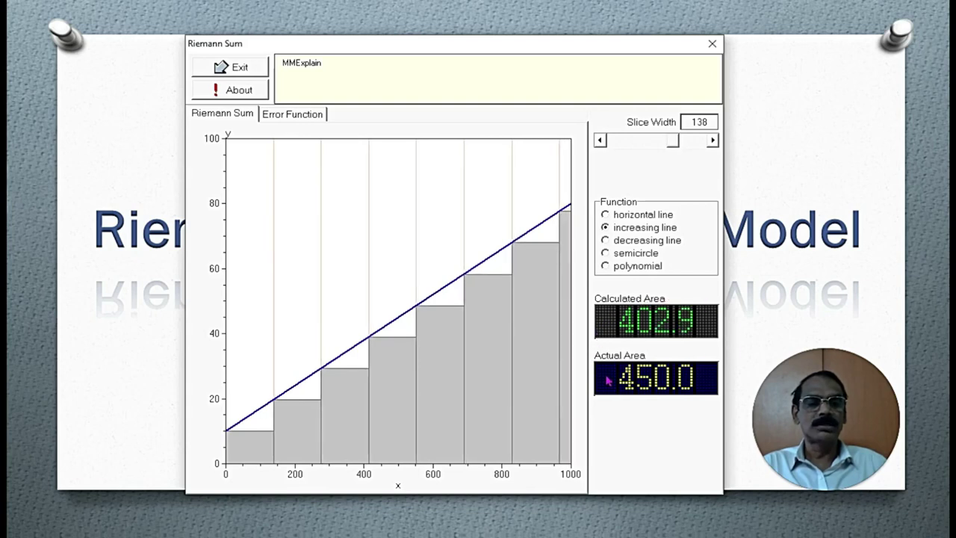
{"action": "key", "text": "Left"}
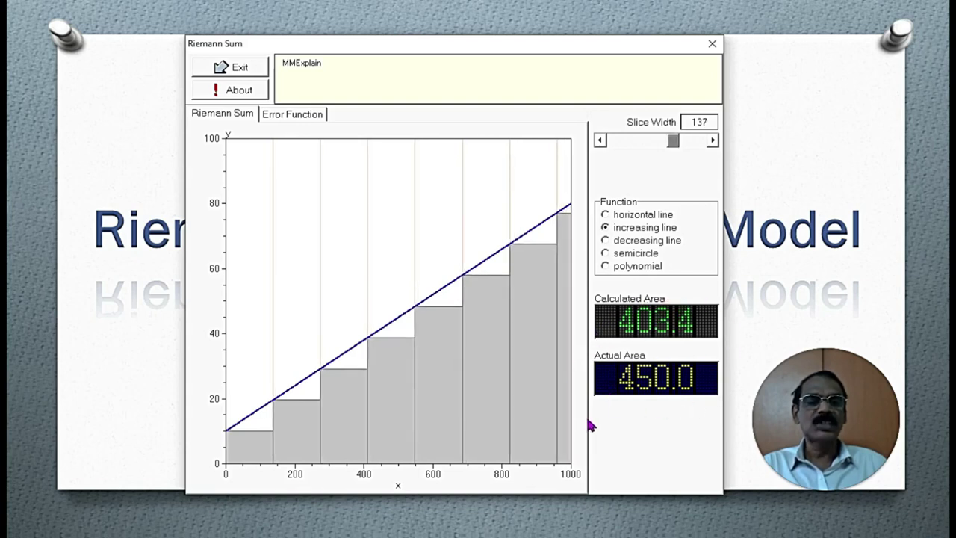
{"action": "key", "text": "Left"}
{"action": "key", "text": "Left"}
{"action": "key", "text": "Left"}
{"action": "key", "text": "Left"}
{"action": "key", "text": "Left"}
{"action": "key", "text": "Left"}
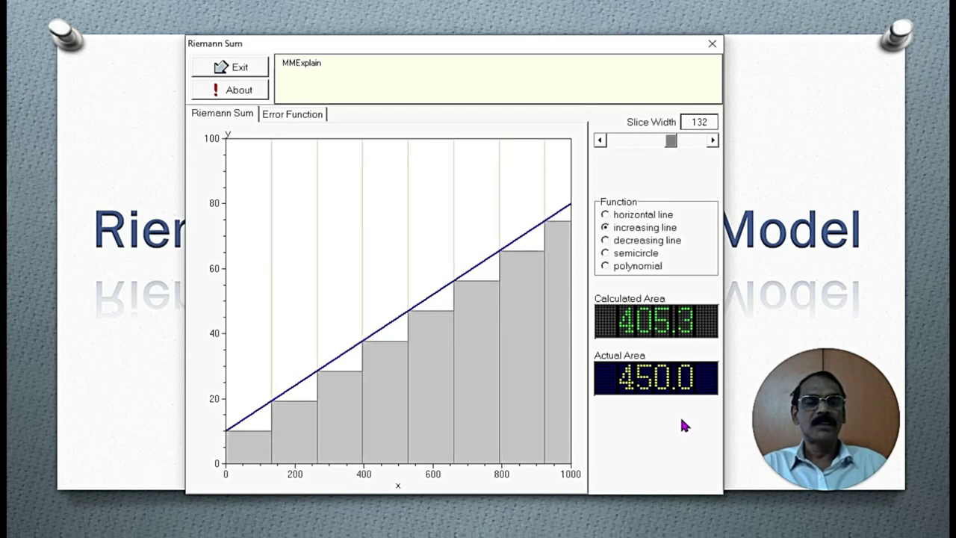
{"action": "key", "text": "Left"}
{"action": "key", "text": "Left"}
{"action": "key", "text": "Left"}
{"action": "key", "text": "Left"}
{"action": "key", "text": "Left"}
{"action": "key", "text": "Left"}
{"action": "key", "text": "Left"}
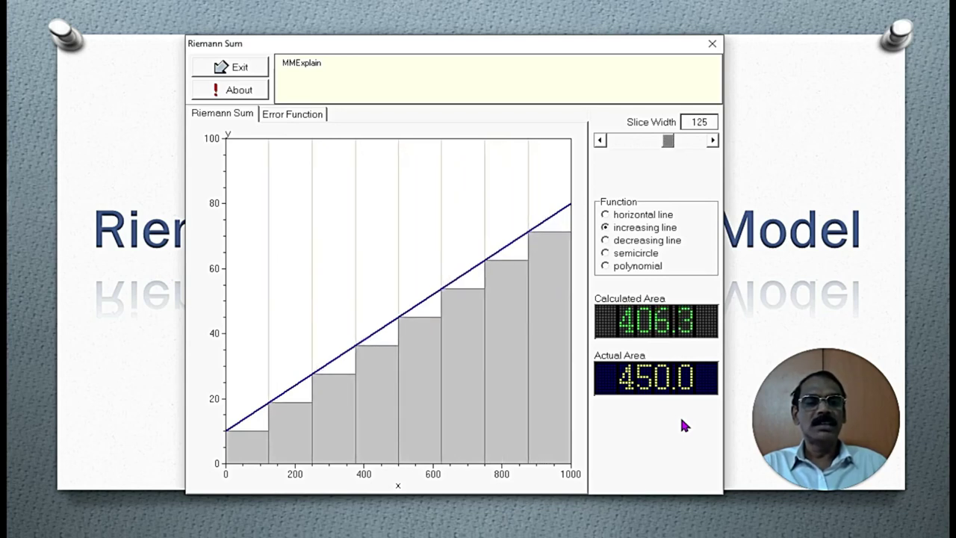
- Keep narrowing the slices from about 109 wide to below 30 wide
{"action": "key", "text": "Left"}
{"action": "key", "text": "Left"}
{"action": "key", "text": "Left"}
{"action": "key", "text": "Left"}
{"action": "key", "text": "Left"}
{"action": "key", "text": "Left"}
{"action": "key", "text": "Left"}
{"action": "key", "text": "Left"}
{"action": "key", "text": "Left"}
{"action": "key", "text": "Left"}
{"action": "key", "text": "Left"}
{"action": "key", "text": "Left"}
{"action": "key", "text": "Left"}
{"action": "key", "text": "Left"}
{"action": "key", "text": "Left"}
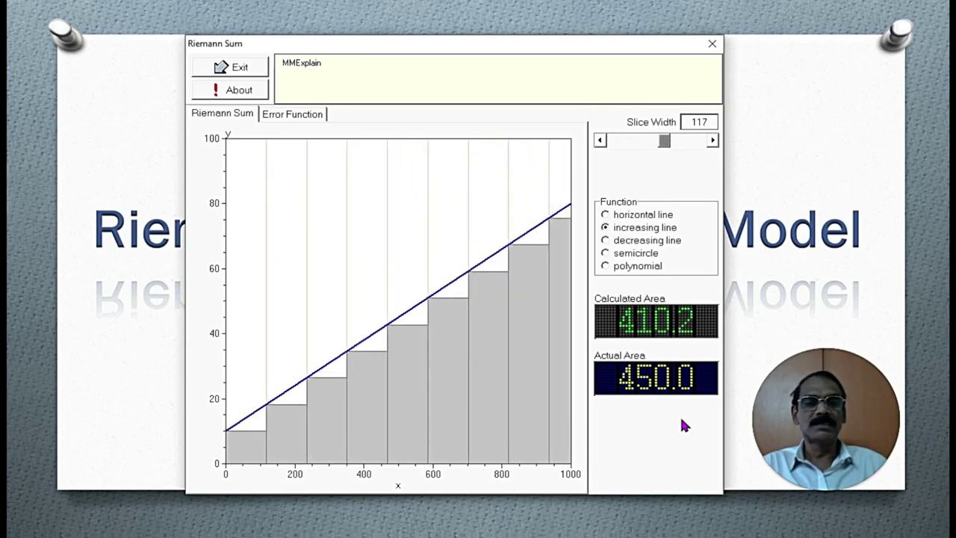
{"action": "key", "text": "Left"}
{"action": "key", "text": "Left"}
{"action": "key", "text": "Left"}
{"action": "key", "text": "Left"}
{"action": "key", "text": "Left"}
{"action": "key", "text": "Left"}
{"action": "key", "text": "Left"}
{"action": "key", "text": "Left"}
{"action": "key", "text": "Left"}
{"action": "key", "text": "Left"}
{"action": "key", "text": "Left"}
{"action": "key", "text": "Left"}
{"action": "key", "text": "Left"}
{"action": "key", "text": "Left"}
{"action": "key", "text": "Left"}
{"action": "key", "text": "Left"}
{"action": "key", "text": "Left"}
{"action": "key", "text": "Left"}
{"action": "key", "text": "Left"}
{"action": "key", "text": "Left"}
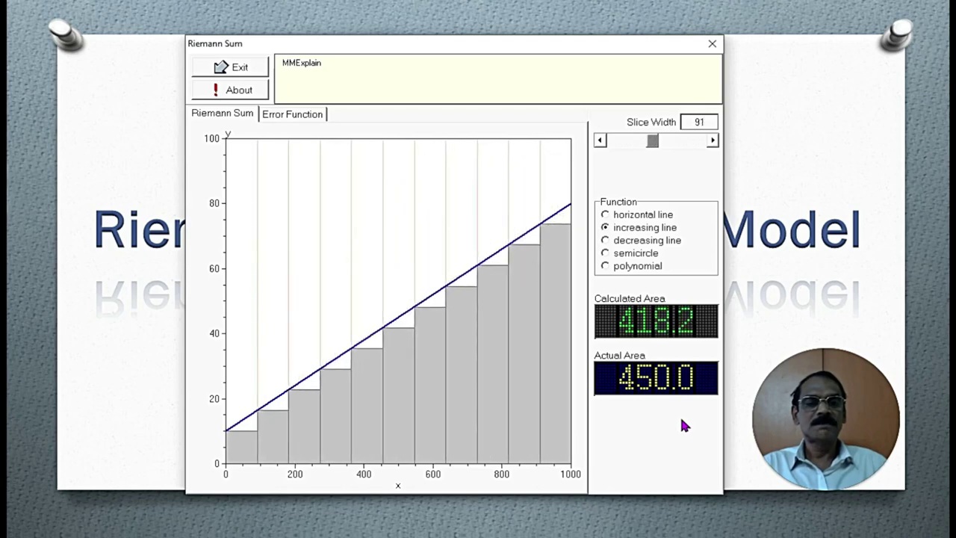
{"action": "key", "text": "Left"}
{"action": "key", "text": "Left"}
{"action": "key", "text": "Left"}
{"action": "key", "text": "Left"}
{"action": "key", "text": "Left"}
{"action": "key", "text": "Left"}
{"action": "key", "text": "Left"}
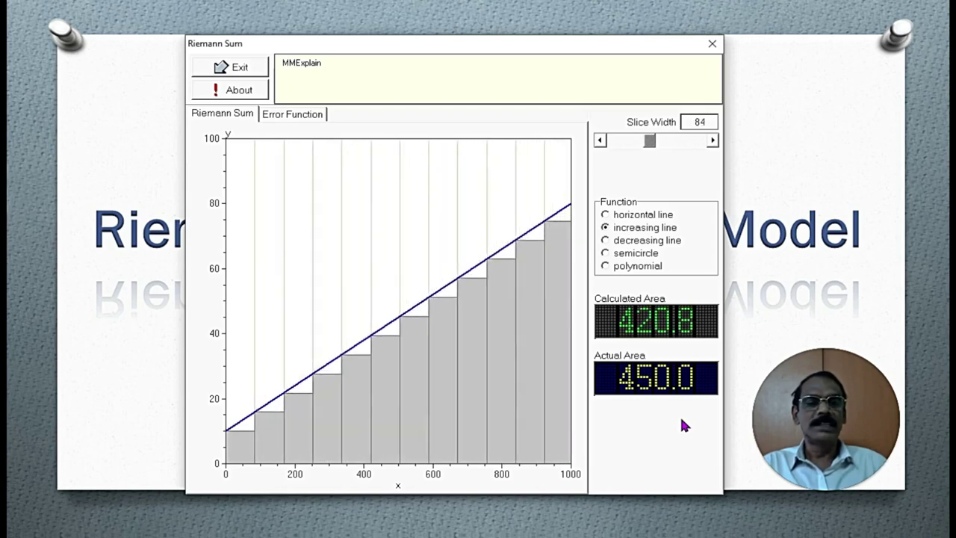
{"action": "key", "text": "Left"}
{"action": "key", "text": "Left"}
{"action": "key", "text": "Left"}
{"action": "key", "text": "Left"}
{"action": "key", "text": "Left"}
{"action": "key", "text": "Left"}
{"action": "key", "text": "Left"}
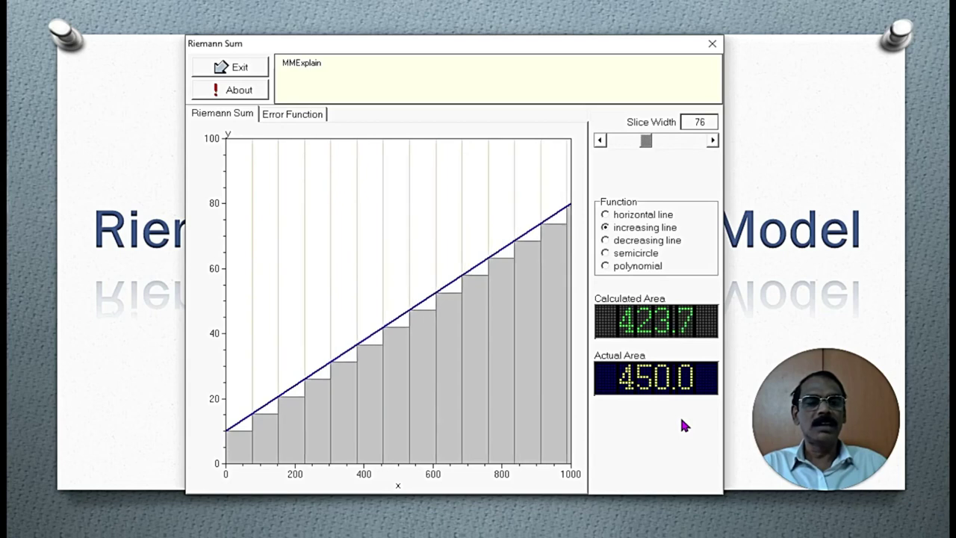
{"action": "key", "text": "Left"}
{"action": "key", "text": "Left"}
{"action": "key", "text": "Left"}
{"action": "key", "text": "Left"}
{"action": "key", "text": "Left"}
{"action": "key", "text": "Left"}
{"action": "key", "text": "Left"}
{"action": "key", "text": "Left"}
{"action": "key", "text": "Left"}
{"action": "key", "text": "Left"}
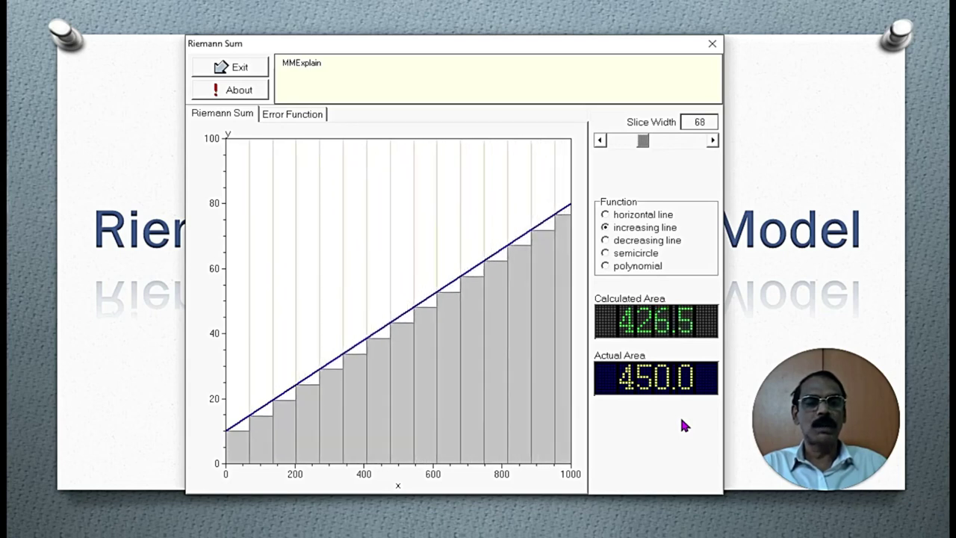
{"action": "key", "text": "Left"}
{"action": "key", "text": "Left"}
{"action": "key", "text": "Left"}
{"action": "key", "text": "Left"}
{"action": "key", "text": "Left"}
{"action": "key", "text": "Left"}
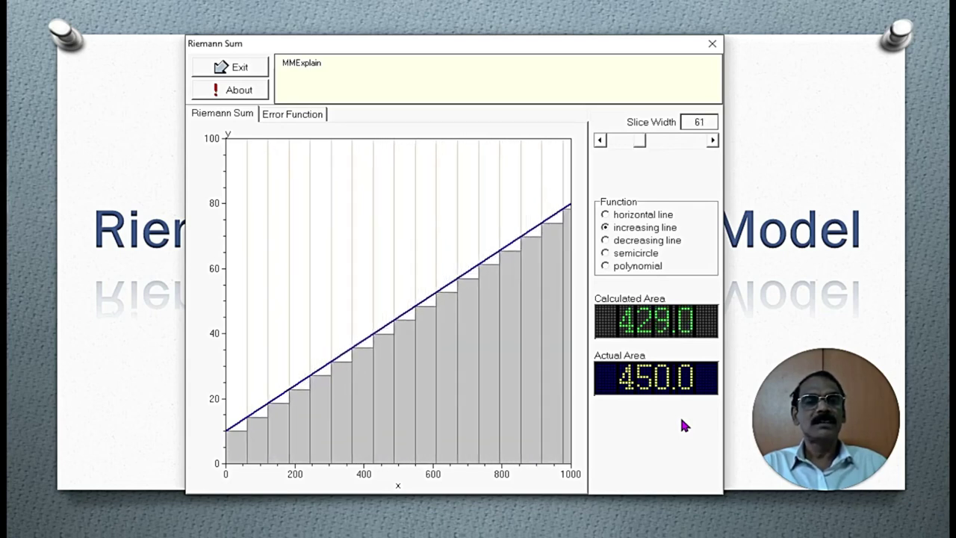
{"action": "key", "text": "Left"}
{"action": "key", "text": "Left"}
{"action": "key", "text": "Left"}
{"action": "key", "text": "Left"}
{"action": "key", "text": "Left"}
{"action": "key", "text": "Left"}
{"action": "key", "text": "Left"}
{"action": "key", "text": "Left"}
{"action": "key", "text": "Left"}
{"action": "key", "text": "Left"}
{"action": "key", "text": "Left"}
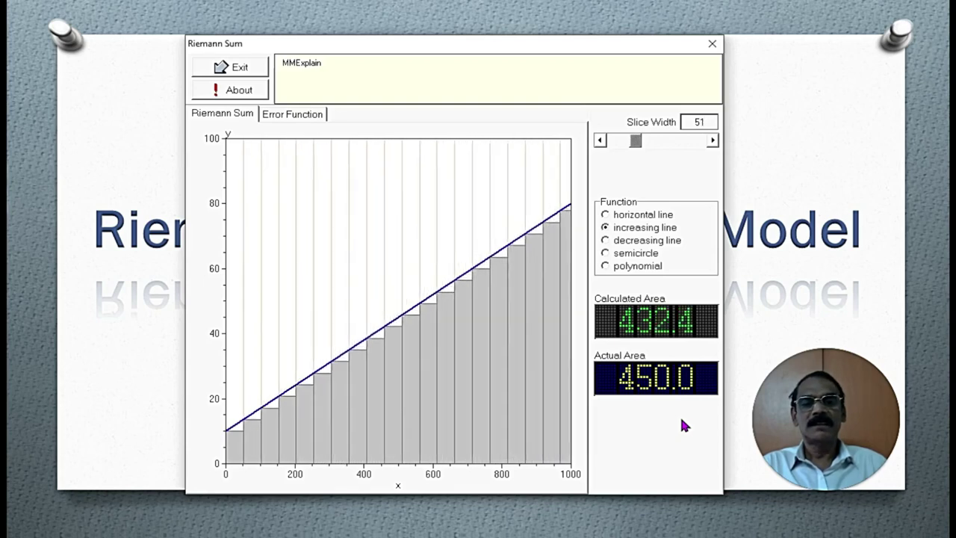
{"action": "key", "text": "Left"}
{"action": "key", "text": "Left"}
{"action": "key", "text": "Left"}
{"action": "key", "text": "Left"}
{"action": "key", "text": "Left"}
{"action": "key", "text": "Left"}
{"action": "key", "text": "Left"}
{"action": "key", "text": "Left"}
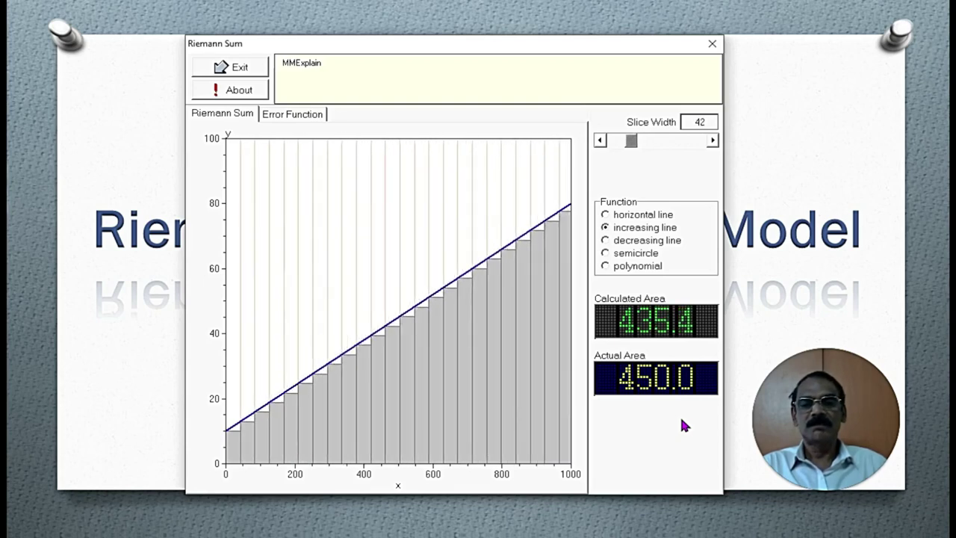
{"action": "key", "text": "Left"}
{"action": "key", "text": "Left"}
{"action": "key", "text": "Left"}
{"action": "key", "text": "Left"}
{"action": "key", "text": "Left"}
{"action": "key", "text": "Left"}
{"action": "key", "text": "Left"}
{"action": "key", "text": "Left"}
{"action": "key", "text": "Left"}
{"action": "key", "text": "Left"}
{"action": "key", "text": "Left"}
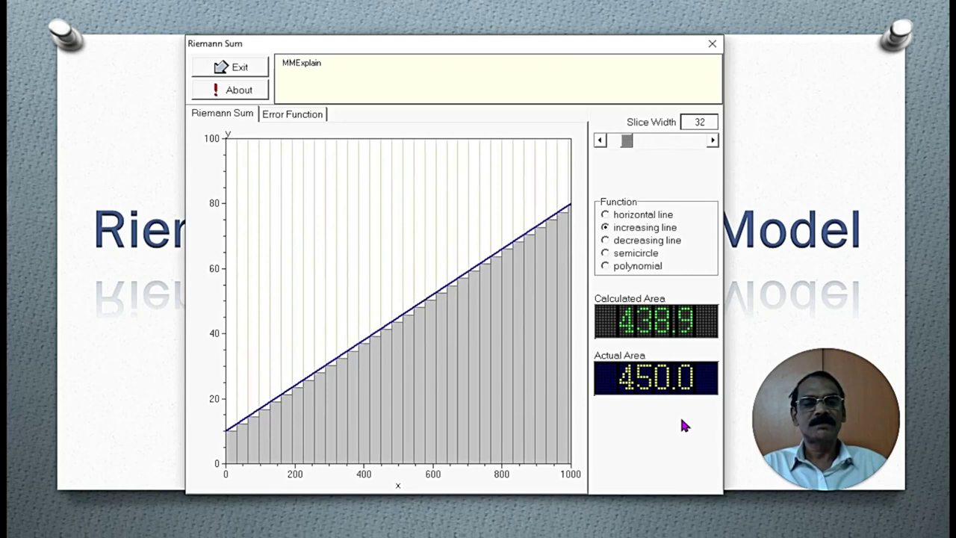
- Shrink the slices to width 1, widen them slightly, and plot the decreasing line
{"action": "key", "text": "Left"}
{"action": "key", "text": "Left"}
{"action": "key", "text": "Left"}
{"action": "key", "text": "Left"}
{"action": "key", "text": "Left"}
{"action": "key", "text": "Left"}
{"action": "key", "text": "Left"}
{"action": "key", "text": "Left"}
{"action": "key", "text": "Left"}
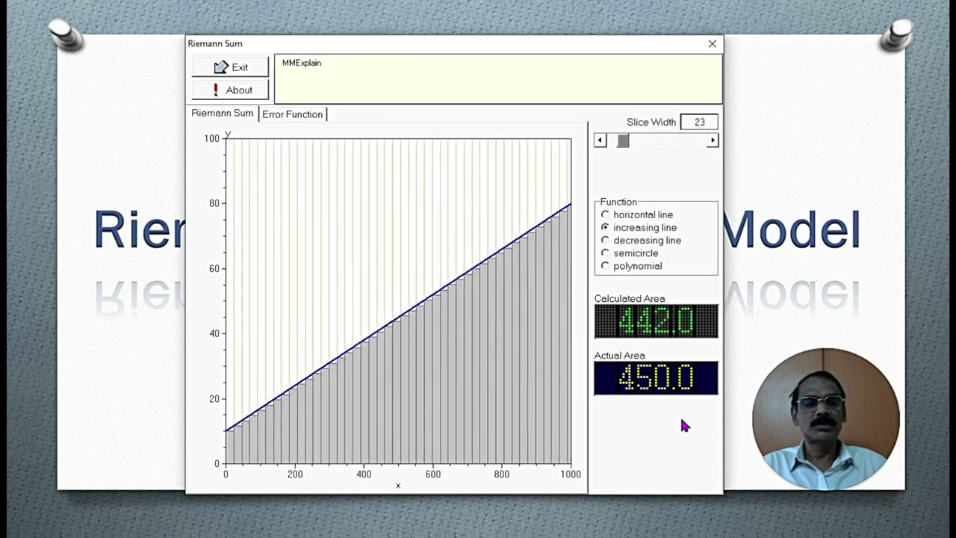
{"action": "key", "text": "Left"}
{"action": "key", "text": "Left"}
{"action": "key", "text": "Left"}
{"action": "key", "text": "Left"}
{"action": "key", "text": "Left"}
{"action": "key", "text": "Left"}
{"action": "key", "text": "Left"}
{"action": "key", "text": "Left"}
{"action": "key", "text": "Left"}
{"action": "key", "text": "Left"}
{"action": "key", "text": "Left"}
{"action": "key", "text": "Left"}
{"action": "key", "text": "Left"}
{"action": "key", "text": "Left"}
{"action": "key", "text": "Left"}
{"action": "key", "text": "Left"}
{"action": "key", "text": "Left"}
{"action": "key", "text": "Left"}
{"action": "key", "text": "Left"}
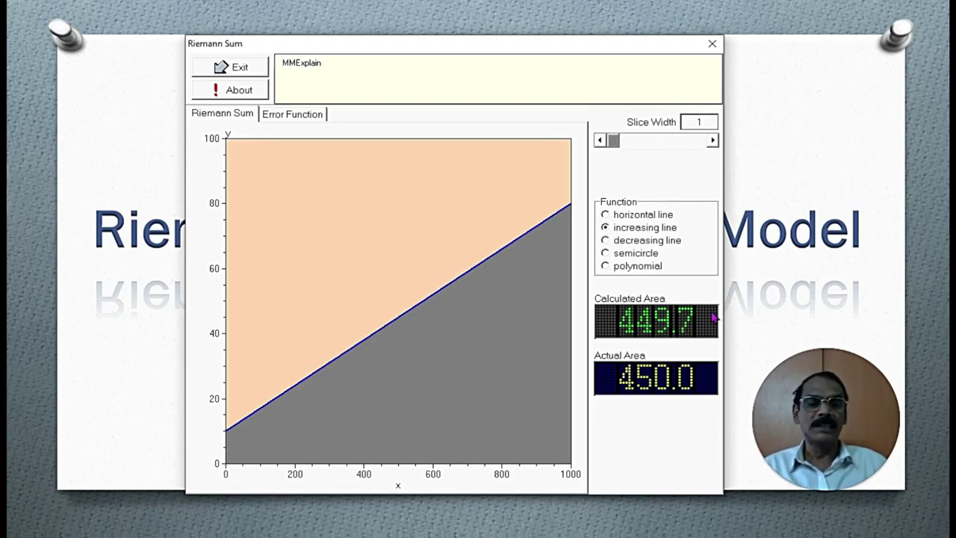
{"action": "key", "text": "Right"}
{"action": "key", "text": "Right"}
{"action": "key", "text": "Right"}
{"action": "key", "text": "Right"}
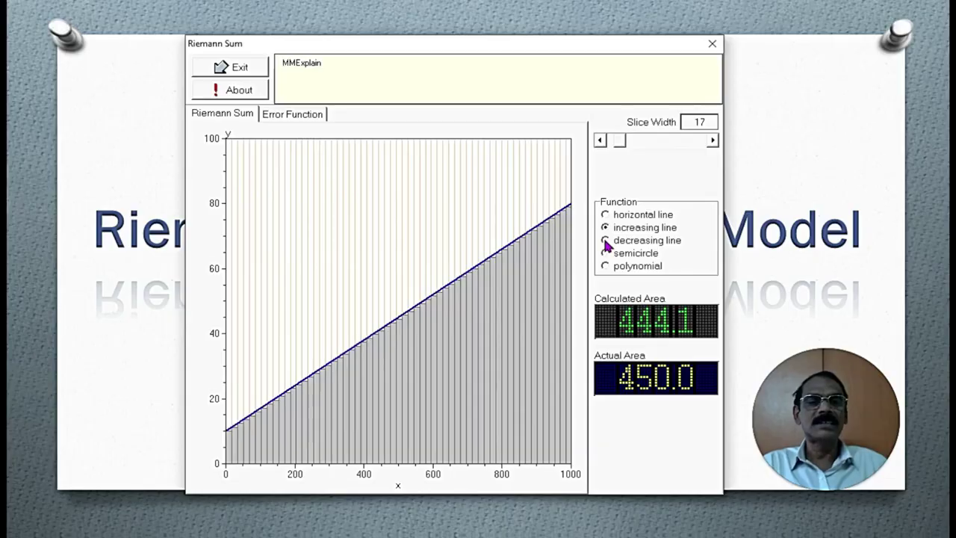
{"action": "left_click", "coordinate": [605, 239]}
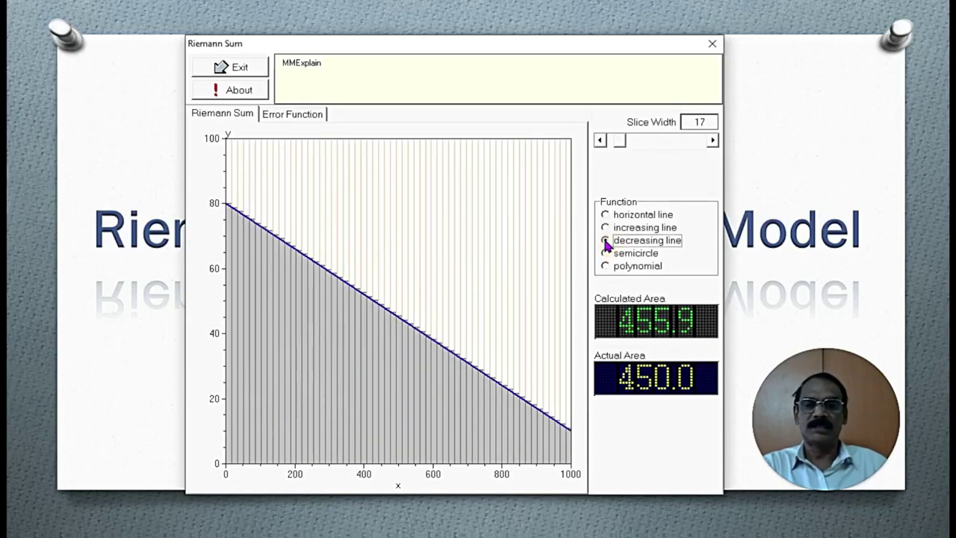
- Set the decreasing line's slice width to its maximum 200, giving five rectangles totaling 520.0
{"action": "left_click_drag", "start_coordinate": [621, 142], "coordinate": [694, 140]}
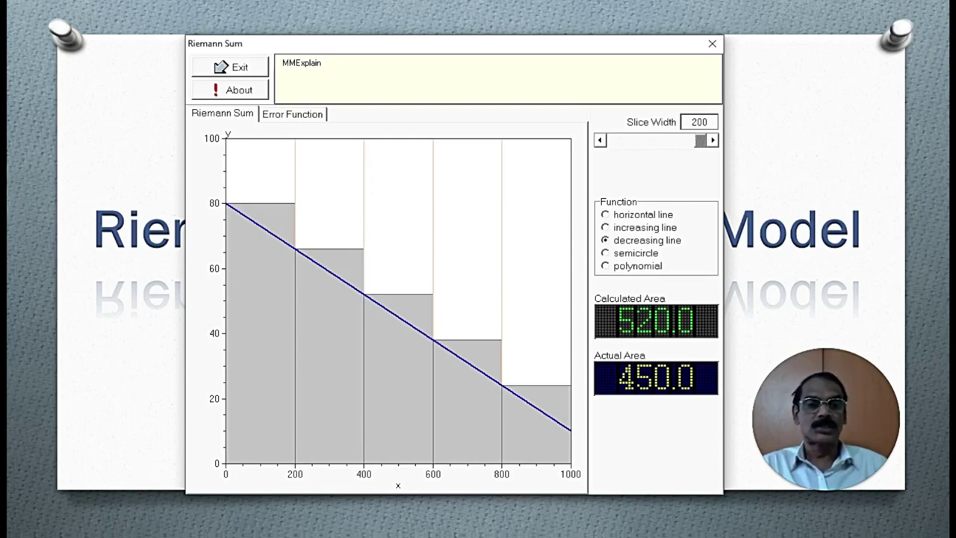
- Narrow the decreasing line's slices from 200 down to width 28
{"action": "key", "text": "Left"}
{"action": "key", "text": "Left"}
{"action": "key", "text": "Left"}
{"action": "key", "text": "Left"}
{"action": "key", "text": "Left"}
{"action": "key", "text": "Left"}
{"action": "key", "text": "Left"}
{"action": "key", "text": "Left"}
{"action": "key", "text": "Left"}
{"action": "key", "text": "Left"}
{"action": "key", "text": "Left"}
{"action": "key", "text": "Left"}
{"action": "key", "text": "Left"}
{"action": "key", "text": "Left"}
{"action": "key", "text": "Left"}
{"action": "key", "text": "Left"}
{"action": "key", "text": "Left"}
{"action": "key", "text": "Left"}
{"action": "key", "text": "Left"}
{"action": "key", "text": "Left"}
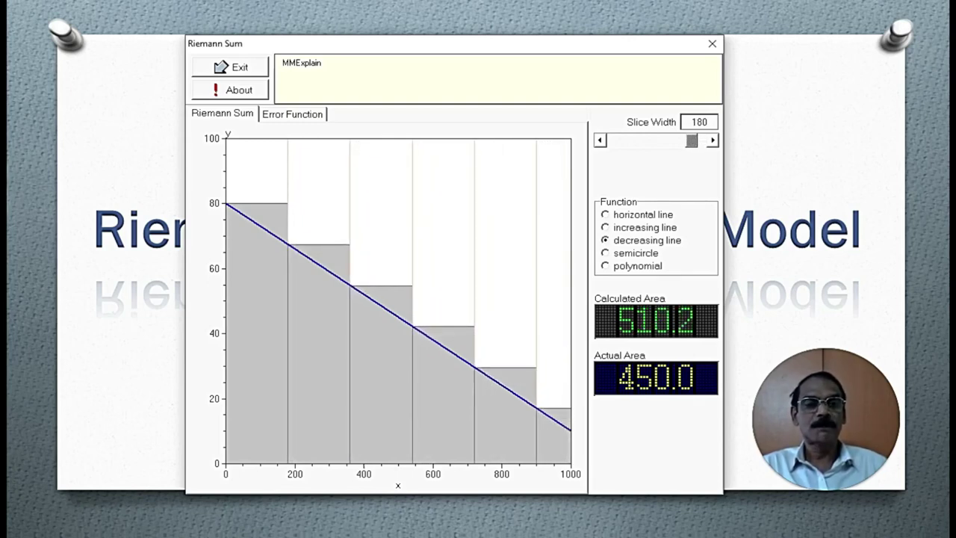
{"action": "key", "text": "Left"}
{"action": "key", "text": "Left"}
{"action": "key", "text": "Left"}
{"action": "key", "text": "Left"}
{"action": "key", "text": "Left"}
{"action": "key", "text": "Left"}
{"action": "key", "text": "Left"}
{"action": "key", "text": "Left"}
{"action": "key", "text": "Left"}
{"action": "key", "text": "Left"}
{"action": "key", "text": "Left"}
{"action": "key", "text": "Left"}
{"action": "key", "text": "Left"}
{"action": "key", "text": "Left"}
{"action": "key", "text": "Left"}
{"action": "key", "text": "Left"}
{"action": "key", "text": "Left"}
{"action": "key", "text": "Left"}
{"action": "key", "text": "Left"}
{"action": "key", "text": "Left"}
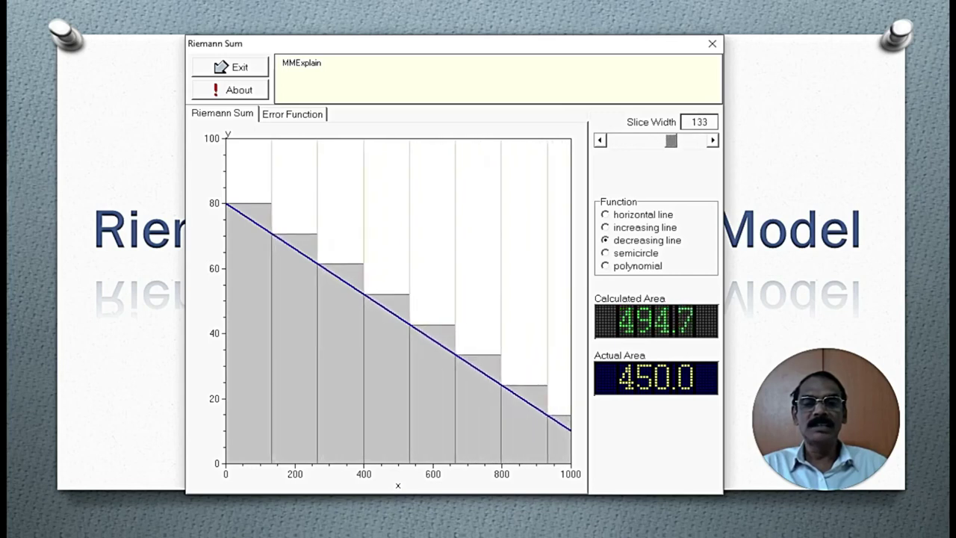
{"action": "key", "text": "Left"}
{"action": "key", "text": "Left"}
{"action": "key", "text": "Left"}
{"action": "key", "text": "Left"}
{"action": "key", "text": "Left"}
{"action": "key", "text": "Left"}
{"action": "key", "text": "Left"}
{"action": "key", "text": "Left"}
{"action": "key", "text": "Left"}
{"action": "key", "text": "Left"}
{"action": "key", "text": "Left"}
{"action": "key", "text": "Left"}
{"action": "key", "text": "Left"}
{"action": "key", "text": "Left"}
{"action": "key", "text": "Left"}
{"action": "key", "text": "Left"}
{"action": "key", "text": "Left"}
{"action": "key", "text": "Left"}
{"action": "key", "text": "Left"}
{"action": "key", "text": "Left"}
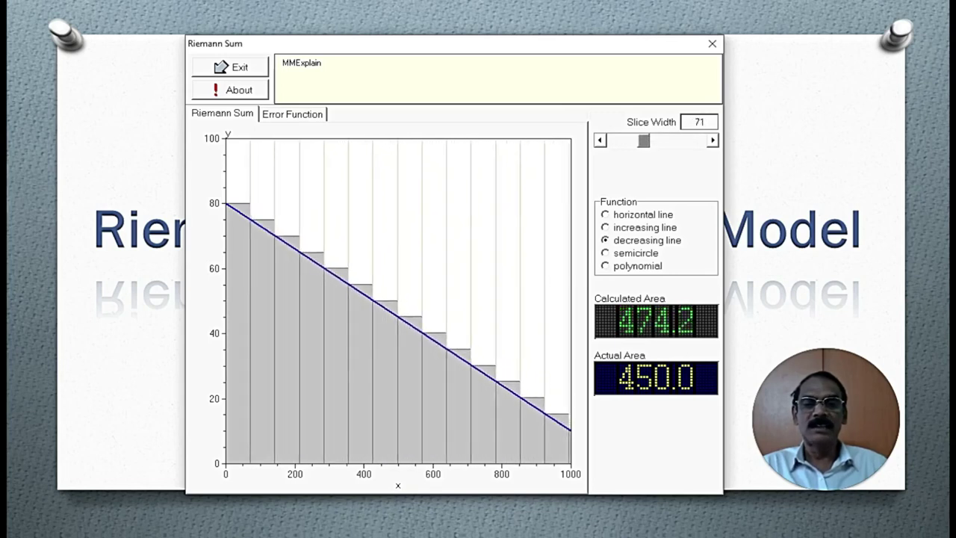
{"action": "key", "text": "Left"}
{"action": "key", "text": "Left"}
{"action": "key", "text": "Left"}
{"action": "key", "text": "Left"}
{"action": "key", "text": "Left"}
{"action": "key", "text": "Left"}
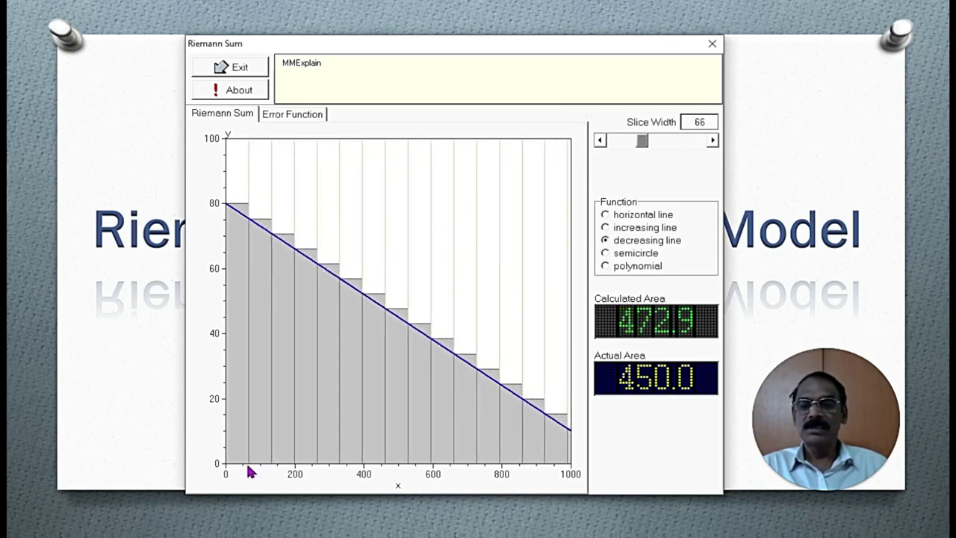
{"action": "key", "text": "Left"}
{"action": "key", "text": "Left"}
{"action": "key", "text": "Left"}
{"action": "key", "text": "Left"}
{"action": "key", "text": "Left"}
{"action": "key", "text": "Left"}
{"action": "key", "text": "Left"}
{"action": "key", "text": "Left"}
{"action": "key", "text": "Left"}
{"action": "key", "text": "Left"}
{"action": "key", "text": "Left"}
{"action": "key", "text": "Left"}
{"action": "key", "text": "Left"}
{"action": "key", "text": "Left"}
{"action": "key", "text": "Left"}
{"action": "key", "text": "Left"}
{"action": "key", "text": "Left"}
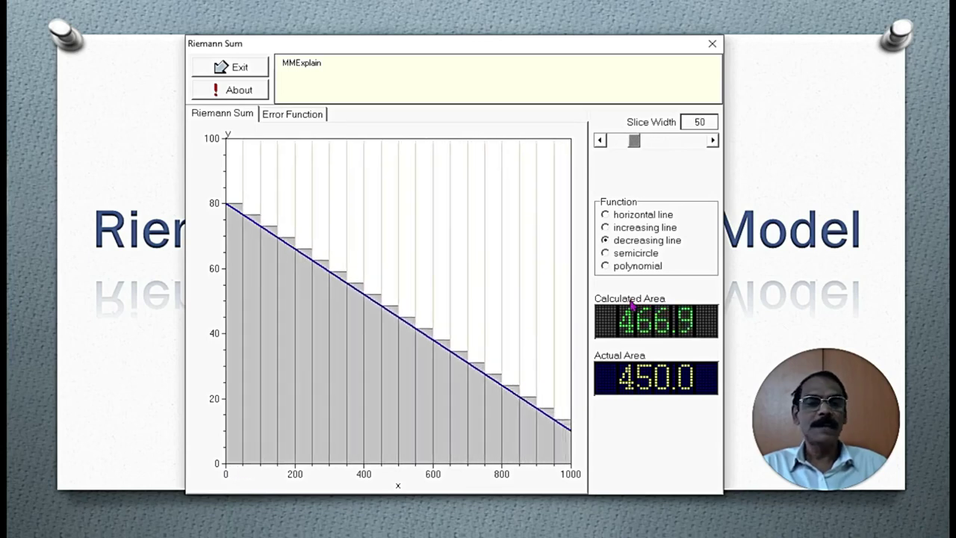
{"action": "key", "text": "Left"}
{"action": "key", "text": "Left"}
{"action": "key", "text": "Left"}
{"action": "key", "text": "Left"}
{"action": "key", "text": "Left"}
{"action": "key", "text": "Left"}
{"action": "key", "text": "Left"}
{"action": "key", "text": "Left"}
{"action": "key", "text": "Left"}
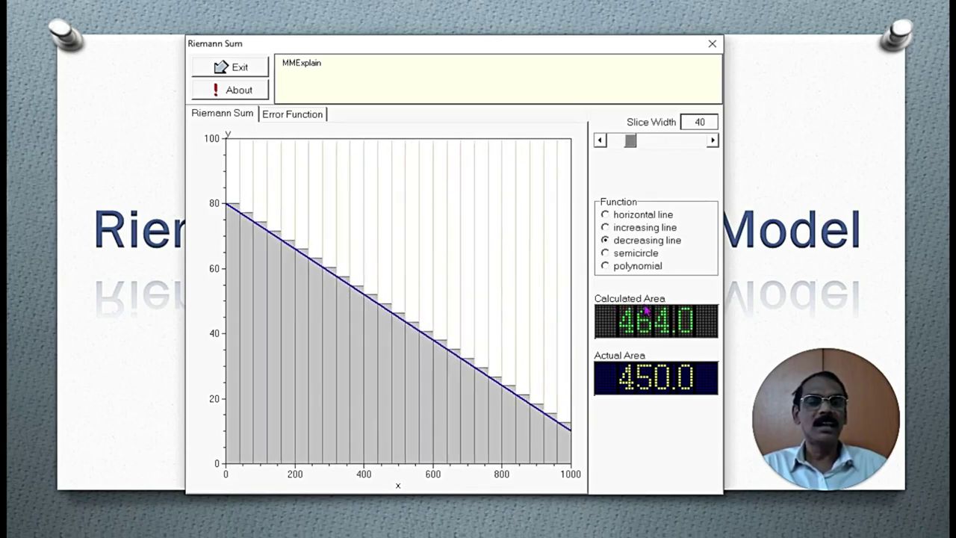
{"action": "key", "text": "Left"}
{"action": "key", "text": "Left"}
{"action": "key", "text": "Left"}
{"action": "key", "text": "Left"}
{"action": "key", "text": "Left"}
{"action": "key", "text": "Left"}
{"action": "key", "text": "Left"}
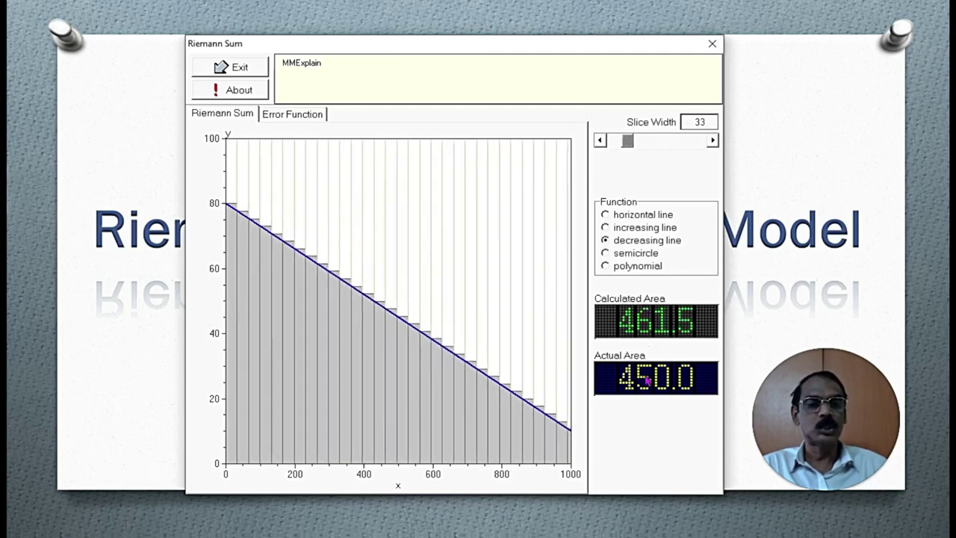
{"action": "key", "text": "Left"}
{"action": "key", "text": "Left"}
{"action": "key", "text": "Left"}
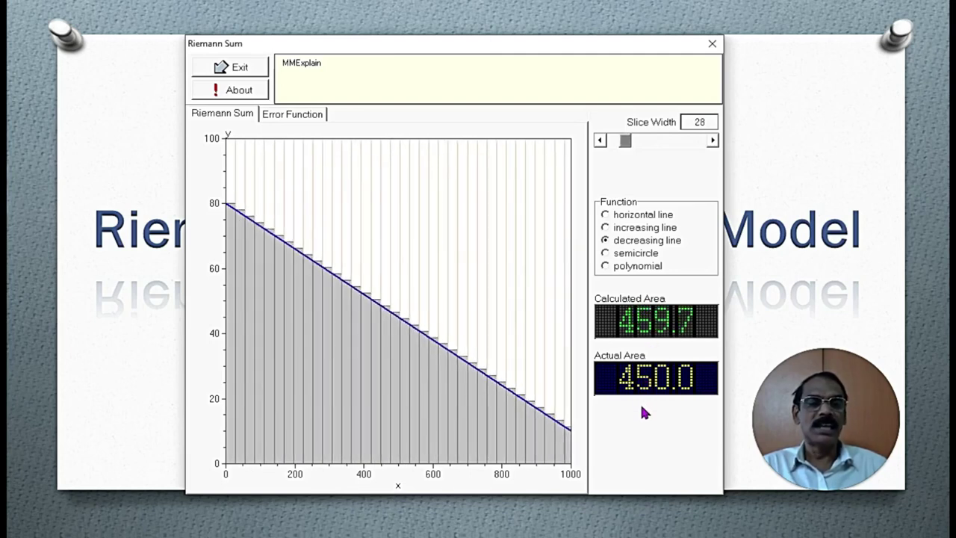
- Bring the slice width down to 1 for an area of 450.3, then plot the semicircle
{"action": "key", "text": "Left"}
{"action": "key", "text": "Left"}
{"action": "key", "text": "Left"}
{"action": "key", "text": "Left"}
{"action": "key", "text": "Left"}
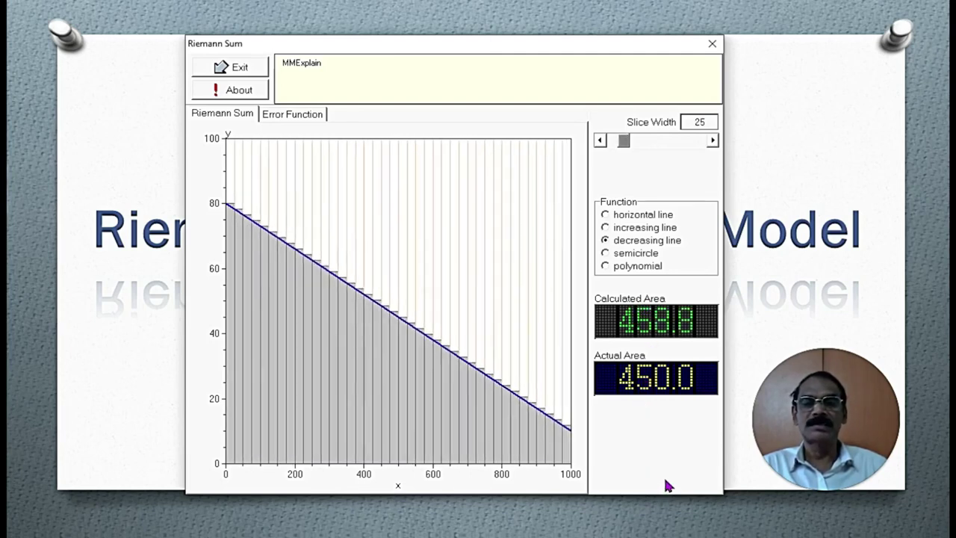
{"action": "key", "text": "Left"}
{"action": "key", "text": "Left"}
{"action": "key", "text": "Left"}
{"action": "key", "text": "Left"}
{"action": "key", "text": "Left"}
{"action": "key", "text": "Left"}
{"action": "key", "text": "Left"}
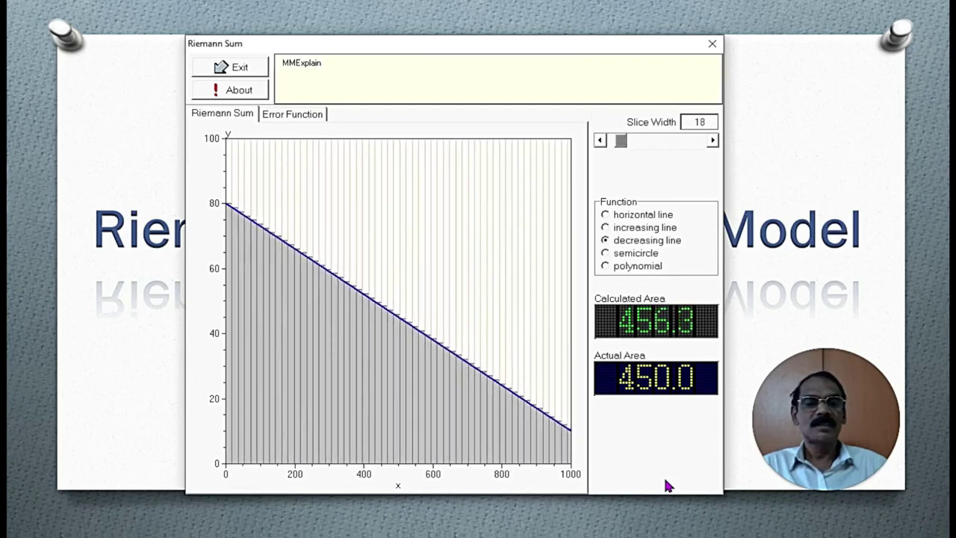
{"action": "key", "text": "Left"}
{"action": "key", "text": "Left"}
{"action": "key", "text": "Left"}
{"action": "key", "text": "Left"}
{"action": "key", "text": "Left"}
{"action": "key", "text": "Left"}
{"action": "key", "text": "Left"}
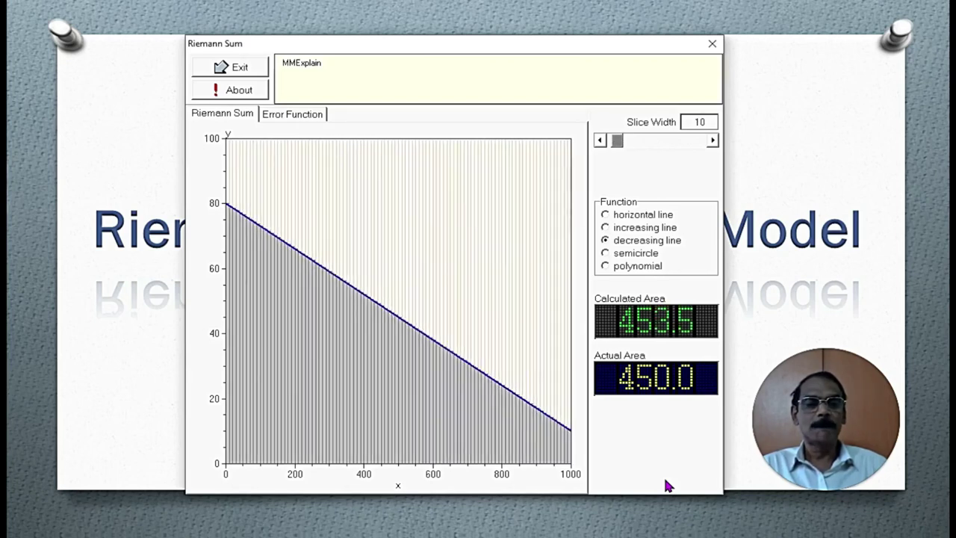
{"action": "key", "text": "Left"}
{"action": "key", "text": "Left"}
{"action": "key", "text": "Left"}
{"action": "key", "text": "Left"}
{"action": "key", "text": "Left"}
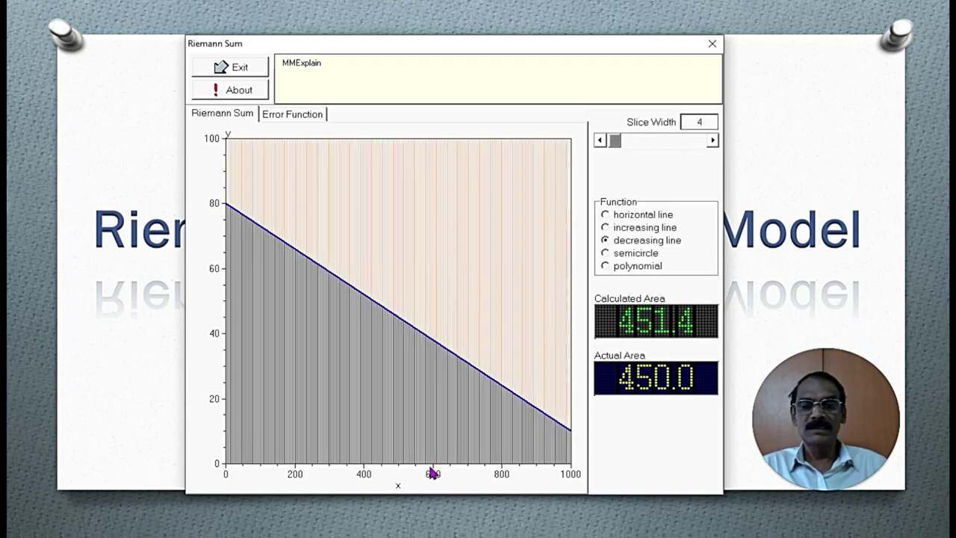
{"action": "key", "text": "Left"}
{"action": "key", "text": "Left"}
{"action": "key", "text": "Left"}
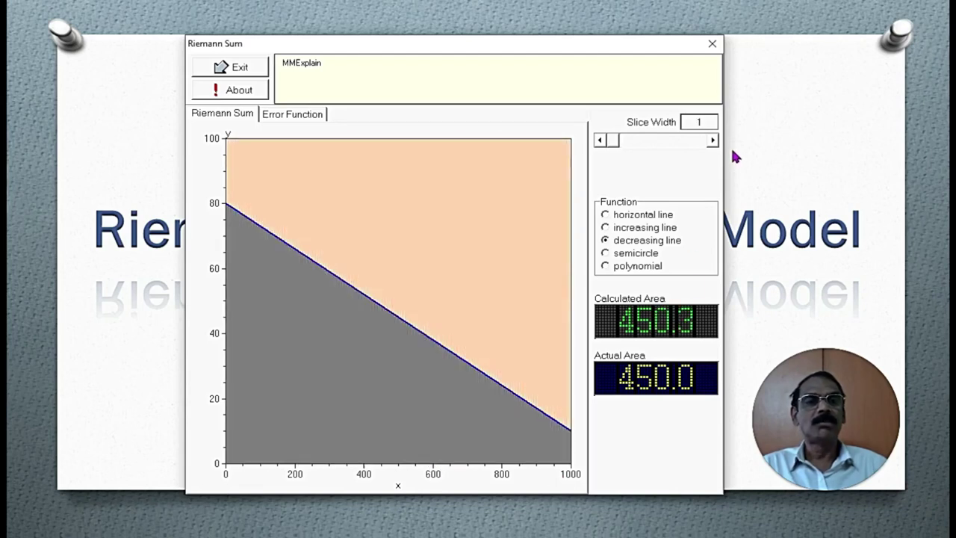
{"action": "key", "text": "Right"}
{"action": "key", "text": "Right"}
{"action": "key", "text": "Right"}
{"action": "key", "text": "Right"}
{"action": "key", "text": "Right"}
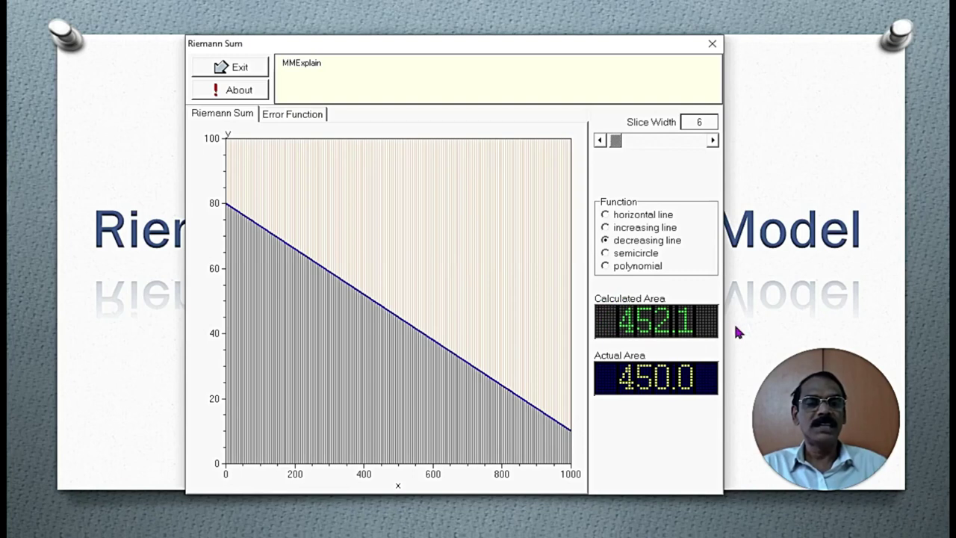
{"action": "key", "text": "Left"}
{"action": "key", "text": "Left"}
{"action": "key", "text": "Left"}
{"action": "key", "text": "Left"}
{"action": "key", "text": "Left"}
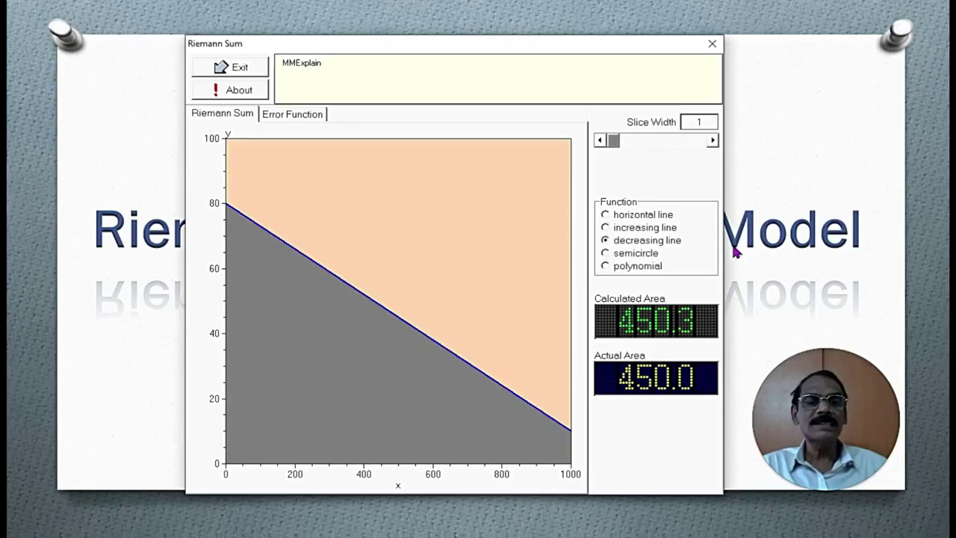
{"action": "left_click", "coordinate": [614, 252]}
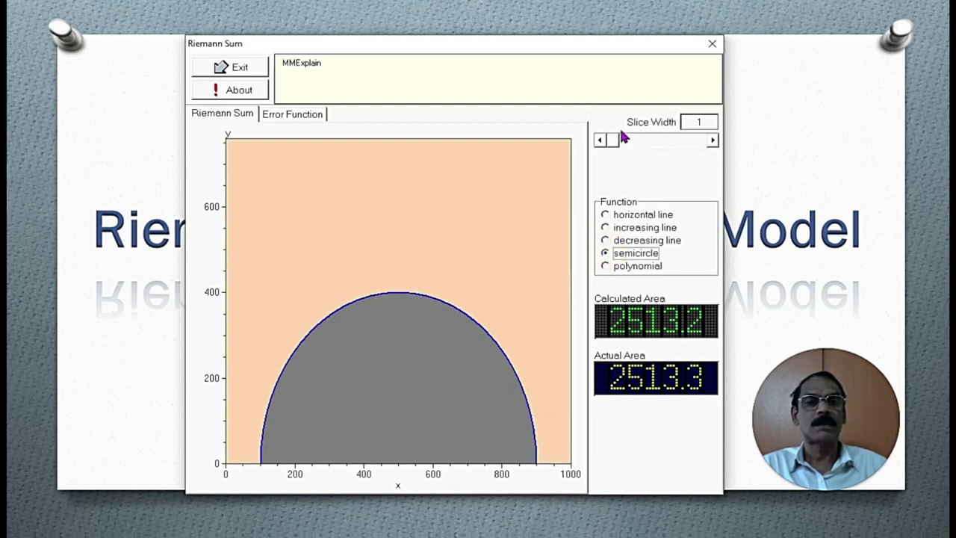
- Widen the semicircle's slices to 200, then pick width 171 from the % error graph
{"action": "left_click", "coordinate": [641, 140]}
{"action": "left_click_drag", "start_coordinate": [641, 139], "coordinate": [702, 138]}
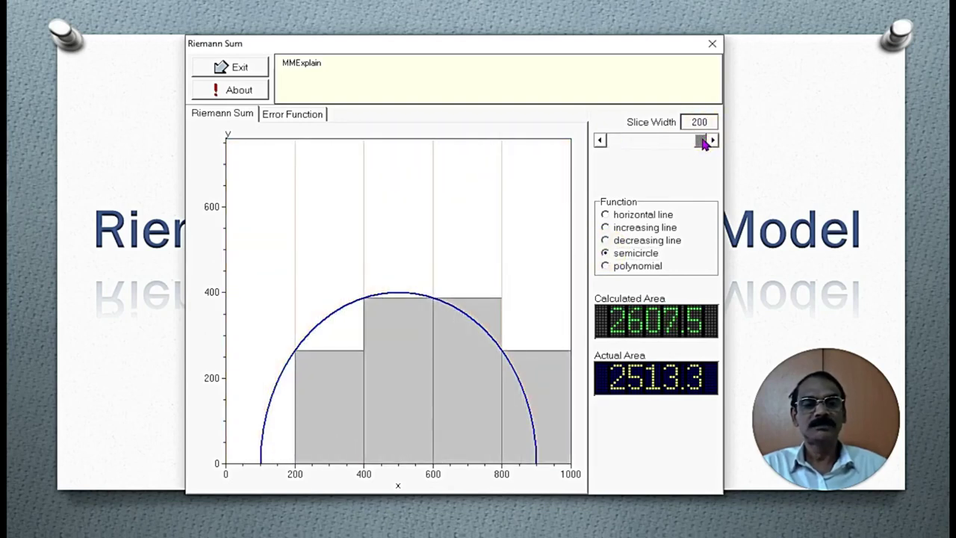
{"action": "left_click", "coordinate": [291, 117]}
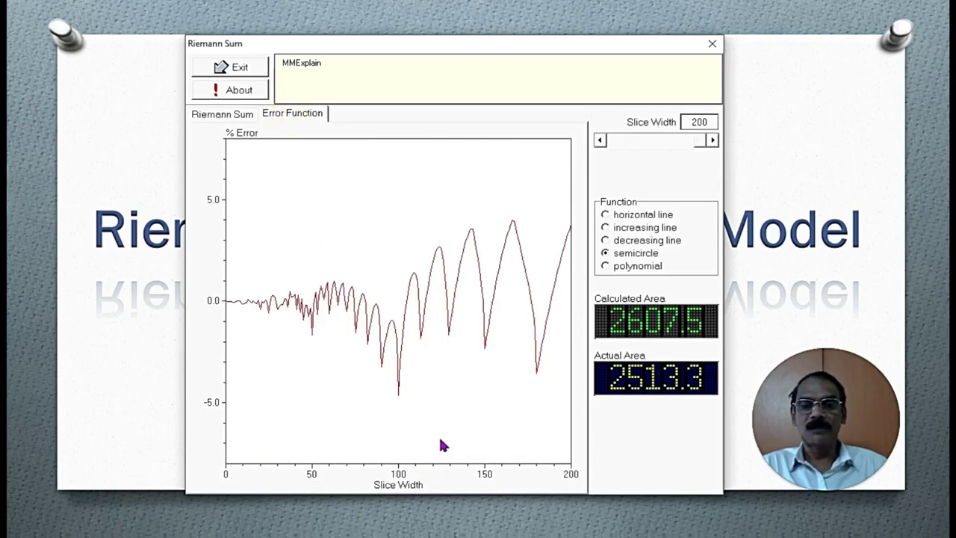
{"action": "left_click", "coordinate": [521, 190]}
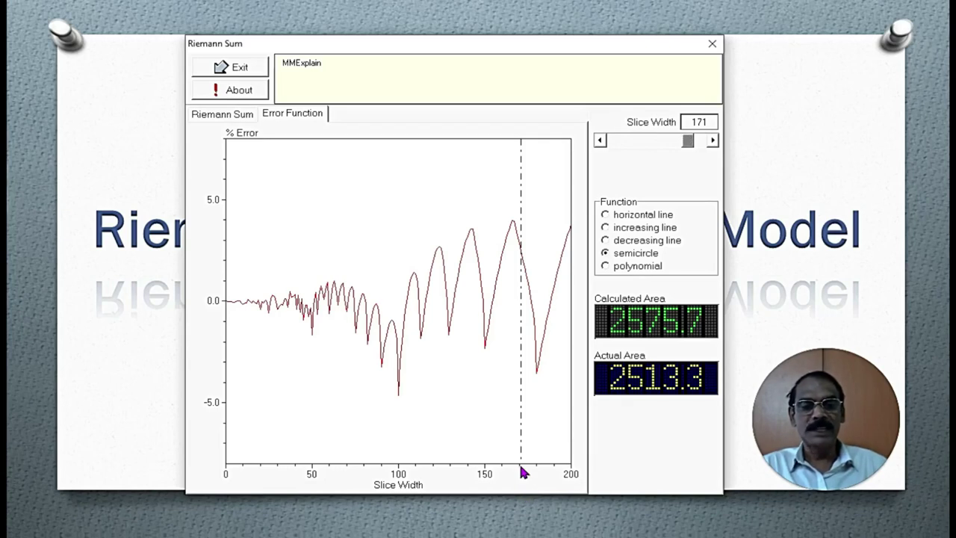
{"action": "left_click", "coordinate": [225, 117]}
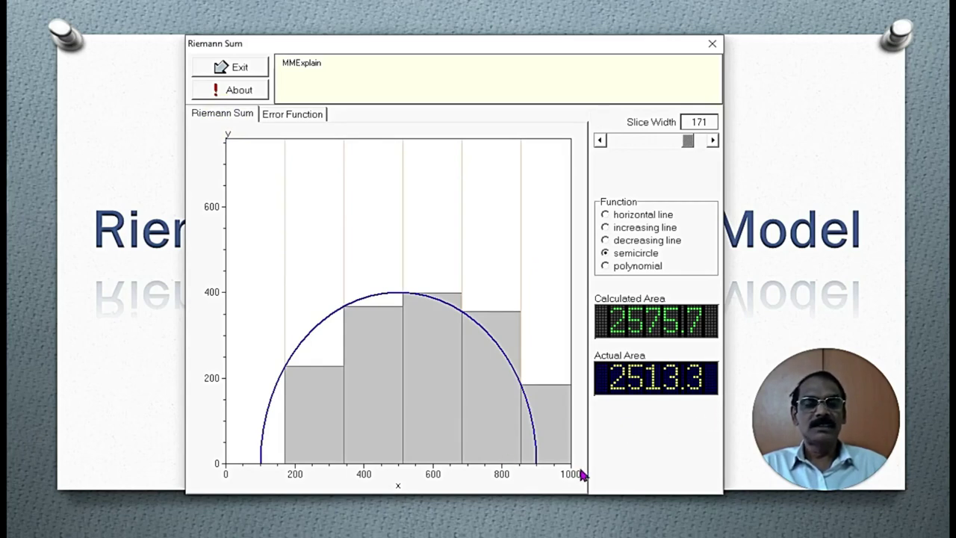
- Narrow the semicircle's slices from 171 down to width 1, reaching an area of 2513.2
{"action": "key", "text": "Left"}
{"action": "key", "text": "Left"}
{"action": "key", "text": "Left"}
{"action": "key", "text": "Left"}
{"action": "key", "text": "Left"}
{"action": "key", "text": "Left"}
{"action": "key", "text": "Left"}
{"action": "key", "text": "Left"}
{"action": "key", "text": "Left"}
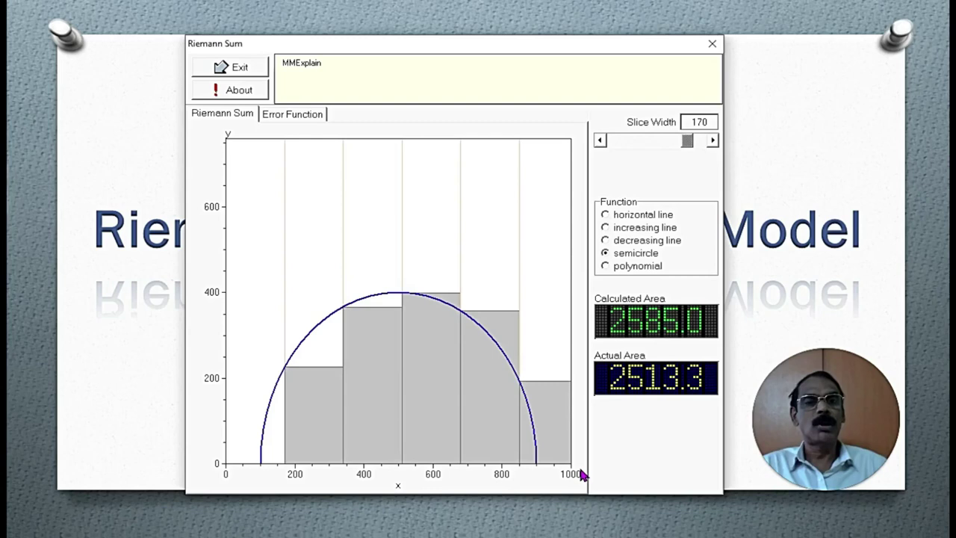
{"action": "key", "text": "Left"}
{"action": "key", "text": "Left"}
{"action": "key", "text": "Left"}
{"action": "key", "text": "Left"}
{"action": "key", "text": "Left"}
{"action": "key", "text": "Left"}
{"action": "key", "text": "Left"}
{"action": "key", "text": "Left"}
{"action": "key", "text": "Left"}
{"action": "key", "text": "Left"}
{"action": "key", "text": "Left"}
{"action": "key", "text": "Left"}
{"action": "key", "text": "Left"}
{"action": "key", "text": "Left"}
{"action": "key", "text": "Left"}
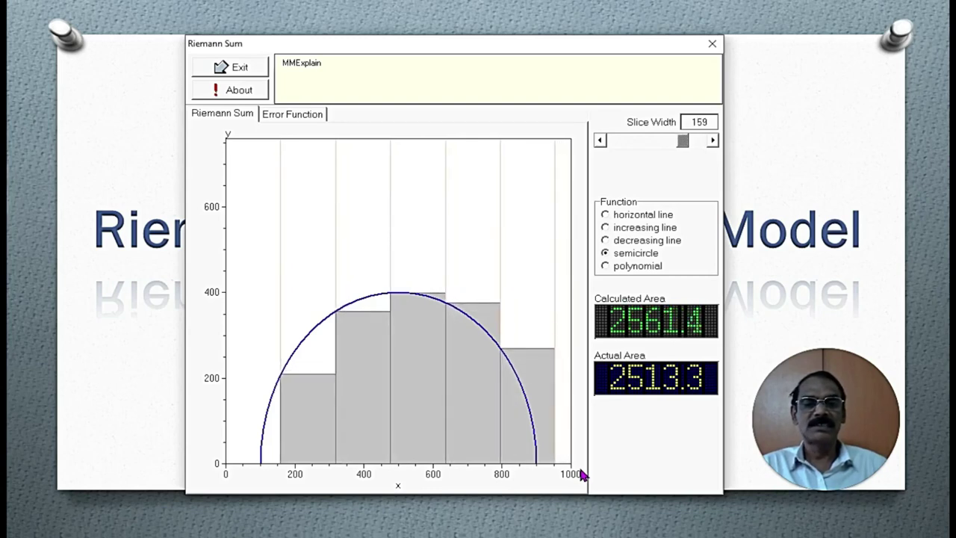
{"action": "key", "text": "Left"}
{"action": "key", "text": "Left"}
{"action": "key", "text": "Left"}
{"action": "key", "text": "Left"}
{"action": "key", "text": "Left"}
{"action": "key", "text": "Left"}
{"action": "key", "text": "Left"}
{"action": "key", "text": "Left"}
{"action": "key", "text": "Left"}
{"action": "key", "text": "Left"}
{"action": "key", "text": "Left"}
{"action": "key", "text": "Left"}
{"action": "key", "text": "Left"}
{"action": "key", "text": "Left"}
{"action": "key", "text": "Left"}
{"action": "key", "text": "Left"}
{"action": "key", "text": "Left"}
{"action": "key", "text": "Left"}
{"action": "key", "text": "Left"}
{"action": "key", "text": "Left"}
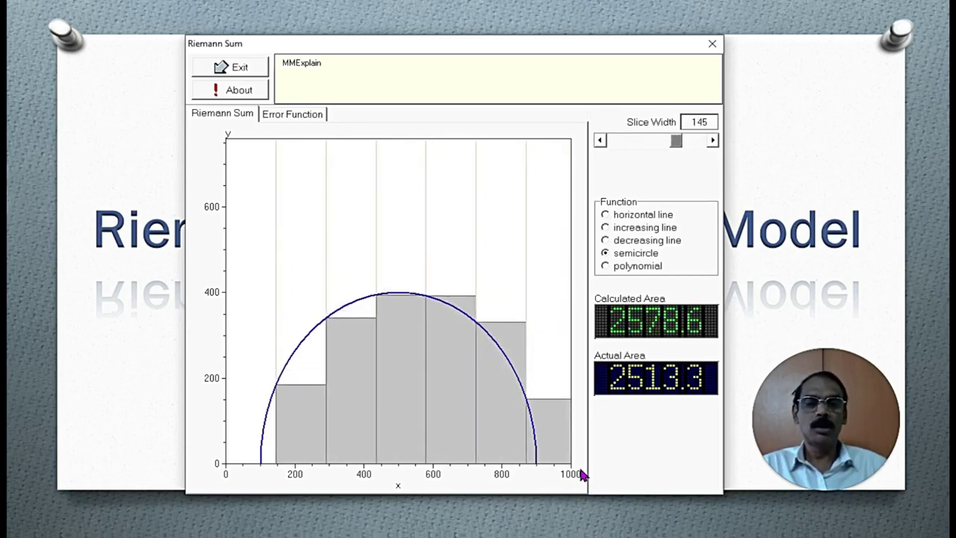
{"action": "key", "text": "Left"}
{"action": "key", "text": "Left"}
{"action": "key", "text": "Left"}
{"action": "key", "text": "Left"}
{"action": "key", "text": "Left"}
{"action": "key", "text": "Left"}
{"action": "key", "text": "Left"}
{"action": "key", "text": "Left"}
{"action": "key", "text": "Left"}
{"action": "key", "text": "Left"}
{"action": "key", "text": "Left"}
{"action": "key", "text": "Left"}
{"action": "key", "text": "Left"}
{"action": "key", "text": "Left"}
{"action": "key", "text": "Left"}
{"action": "key", "text": "Left"}
{"action": "key", "text": "Left"}
{"action": "key", "text": "Left"}
{"action": "key", "text": "Left"}
{"action": "key", "text": "Left"}
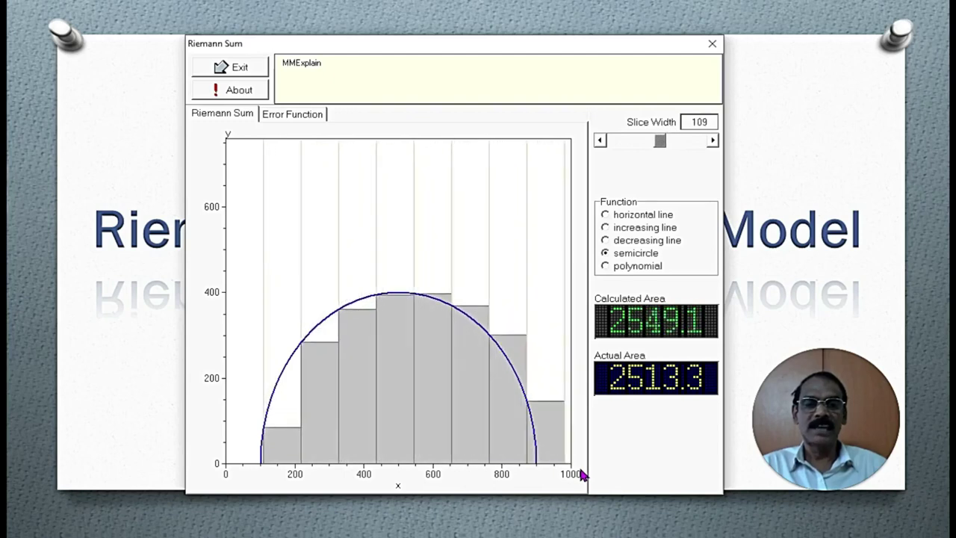
{"action": "key", "text": "Left"}
{"action": "key", "text": "Left"}
{"action": "key", "text": "Left"}
{"action": "key", "text": "Left"}
{"action": "key", "text": "Left"}
{"action": "key", "text": "Left"}
{"action": "key", "text": "Left"}
{"action": "key", "text": "Left"}
{"action": "key", "text": "Left"}
{"action": "key", "text": "Left"}
{"action": "key", "text": "Left"}
{"action": "key", "text": "Left"}
{"action": "key", "text": "Left"}
{"action": "key", "text": "Left"}
{"action": "key", "text": "Left"}
{"action": "key", "text": "Left"}
{"action": "key", "text": "Left"}
{"action": "key", "text": "Left"}
{"action": "key", "text": "Left"}
{"action": "key", "text": "Left"}
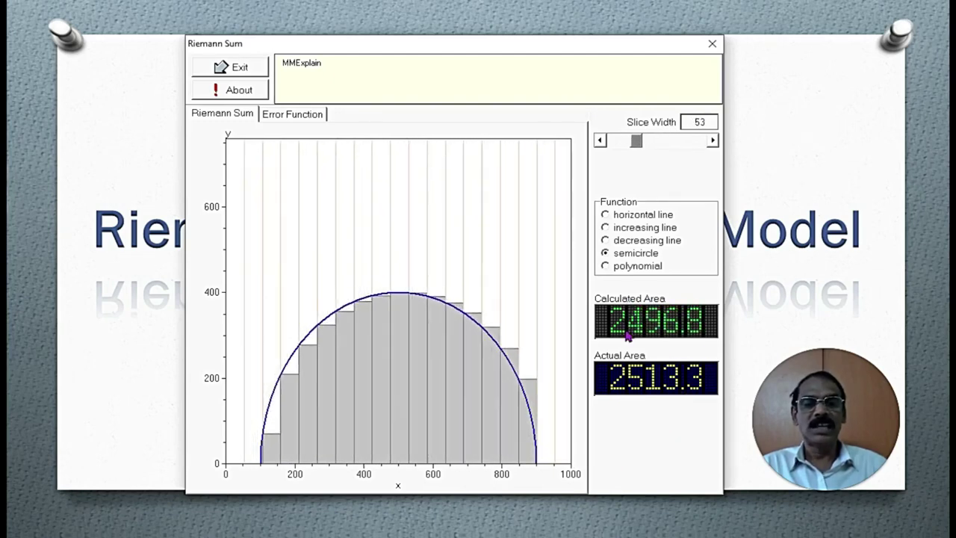
{"action": "key", "text": "Left"}
{"action": "key", "text": "Left"}
{"action": "key", "text": "Left"}
{"action": "key", "text": "Left"}
{"action": "key", "text": "Left"}
{"action": "key", "text": "Left"}
{"action": "key", "text": "Left"}
{"action": "key", "text": "Left"}
{"action": "key", "text": "Left"}
{"action": "key", "text": "Left"}
{"action": "key", "text": "Left"}
{"action": "key", "text": "Left"}
{"action": "key", "text": "Left"}
{"action": "key", "text": "Left"}
{"action": "key", "text": "Left"}
{"action": "key", "text": "Left"}
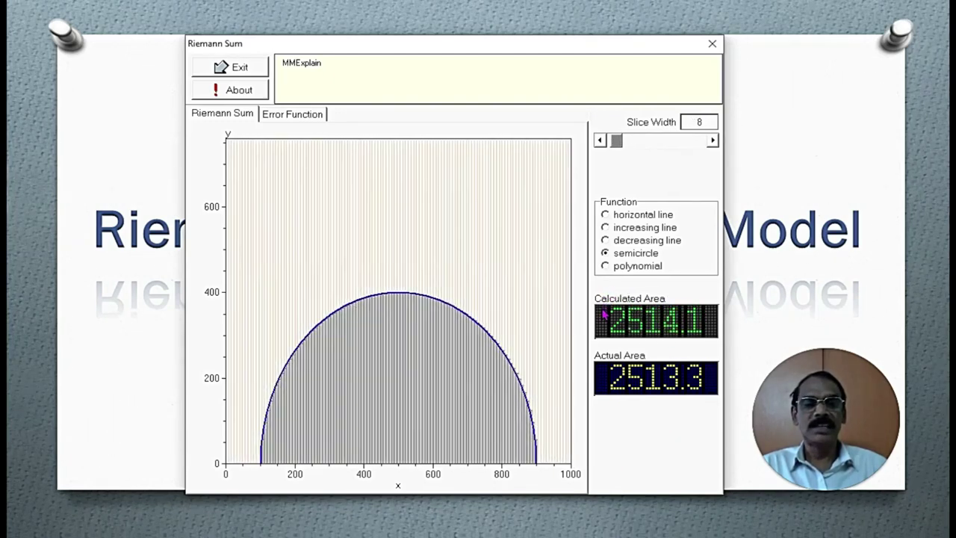
{"action": "key", "text": "Right"}
{"action": "key", "text": "Left"}
{"action": "key", "text": "Left"}
{"action": "key", "text": "Left"}
{"action": "key", "text": "Left"}
{"action": "key", "text": "Left"}
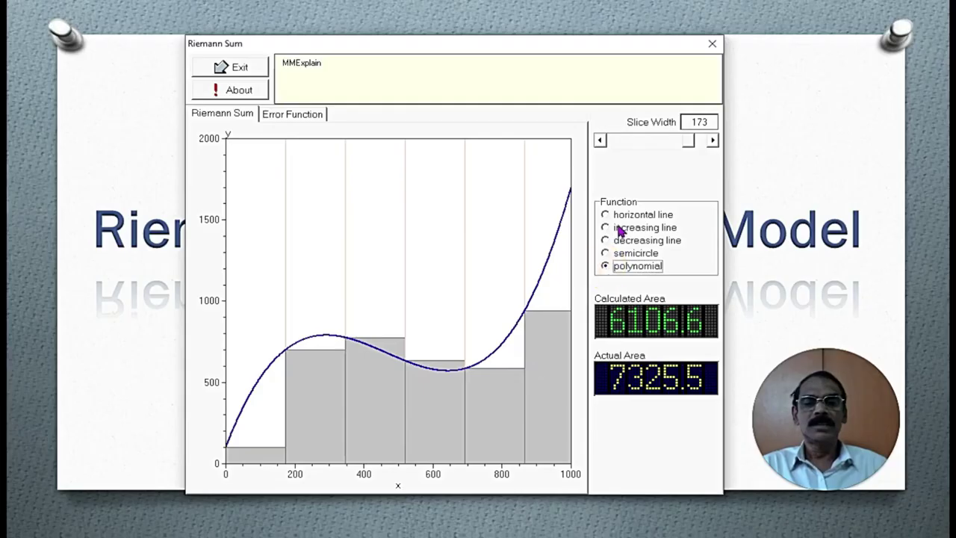
- Widen the polynomial's slices to 200, five rectangles giving a calculated area of 5800.0
{"action": "left_click_drag", "start_coordinate": [689, 140], "coordinate": [711, 141]}
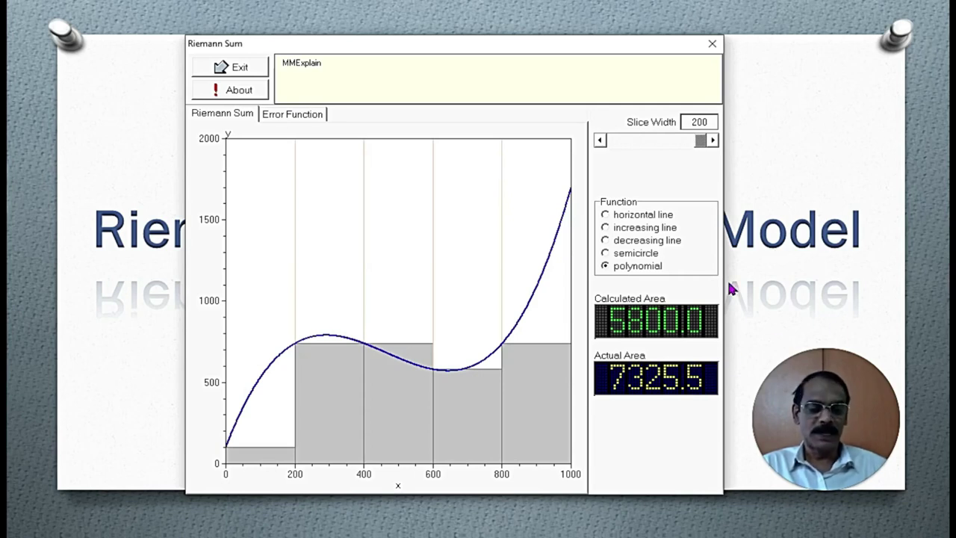
- Narrow the polynomial's slices below 160 and check the percent error graph
{"action": "key", "text": "Left"}
{"action": "key", "text": "Left"}
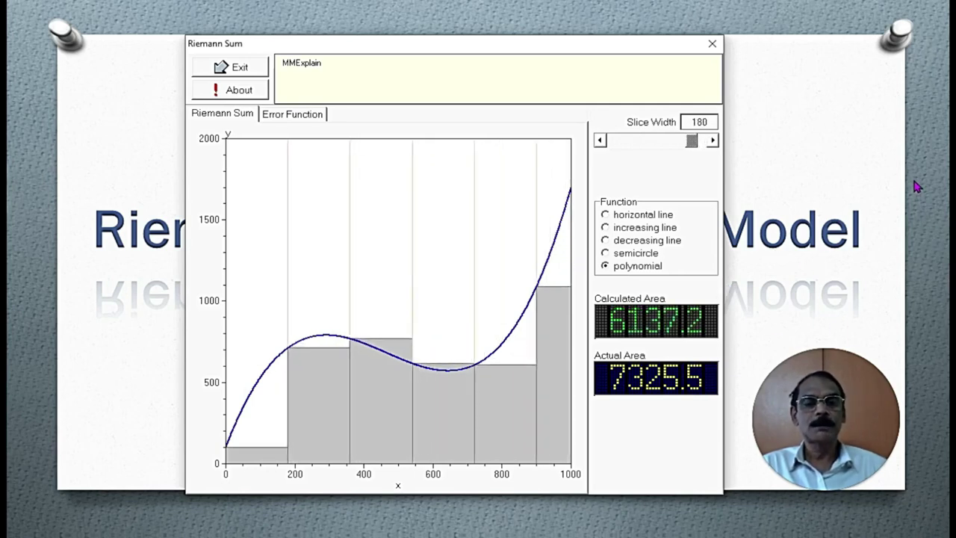
{"action": "key", "text": "Left"}
{"action": "key", "text": "Left"}
{"action": "key", "text": "Left"}
{"action": "key", "text": "Left"}
{"action": "key", "text": "Left"}
{"action": "key", "text": "Left"}
{"action": "key", "text": "Left"}
{"action": "key", "text": "Left"}
{"action": "key", "text": "Left"}
{"action": "key", "text": "Left"}
{"action": "key", "text": "Left"}
{"action": "key", "text": "Left"}
{"action": "key", "text": "Left"}
{"action": "key", "text": "Left"}
{"action": "key", "text": "Left"}
{"action": "key", "text": "Left"}
{"action": "key", "text": "Left"}
{"action": "key", "text": "Left"}
{"action": "key", "text": "Left"}
{"action": "key", "text": "Left"}
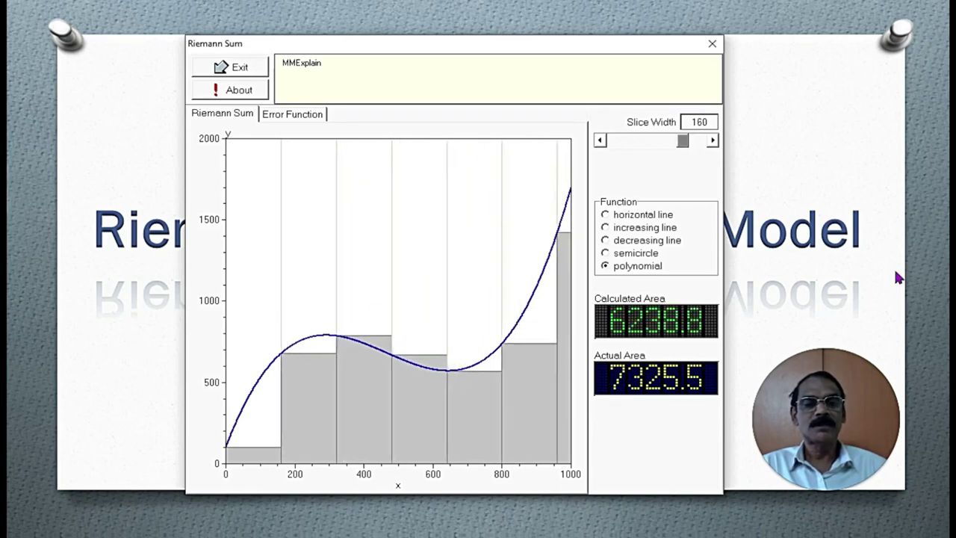
{"action": "key", "text": "Left"}
{"action": "key", "text": "Left"}
{"action": "key", "text": "Left"}
{"action": "key", "text": "Left"}
{"action": "key", "text": "Left"}
{"action": "key", "text": "Left"}
{"action": "key", "text": "Left"}
{"action": "key", "text": "Left"}
{"action": "key", "text": "Left"}
{"action": "key", "text": "Left"}
{"action": "key", "text": "Left"}
{"action": "key", "text": "Left"}
{"action": "key", "text": "Left"}
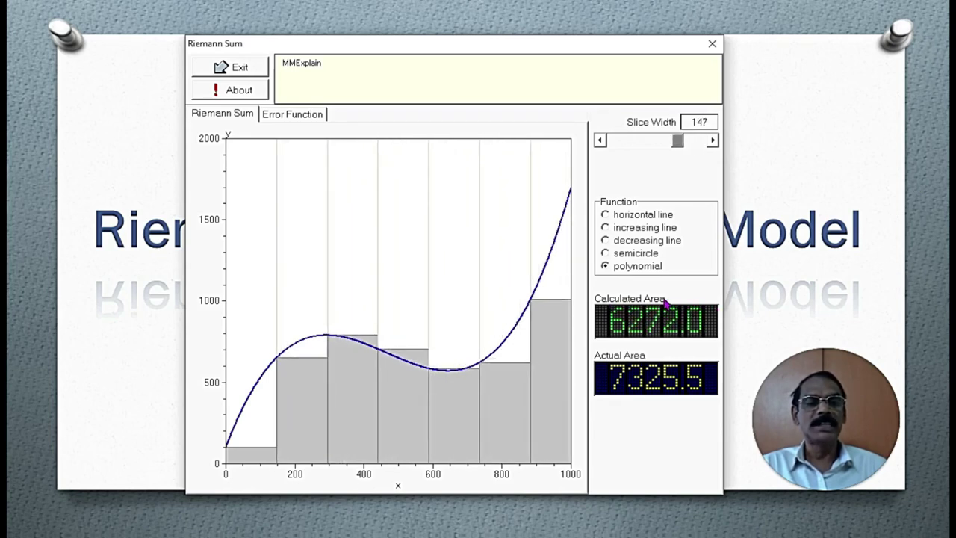
{"action": "key", "text": "Left"}
{"action": "key", "text": "Left"}
{"action": "key", "text": "Left"}
{"action": "key", "text": "Left"}
{"action": "key", "text": "Left"}
{"action": "key", "text": "Left"}
{"action": "key", "text": "Left"}
{"action": "key", "text": "Left"}
{"action": "key", "text": "Left"}
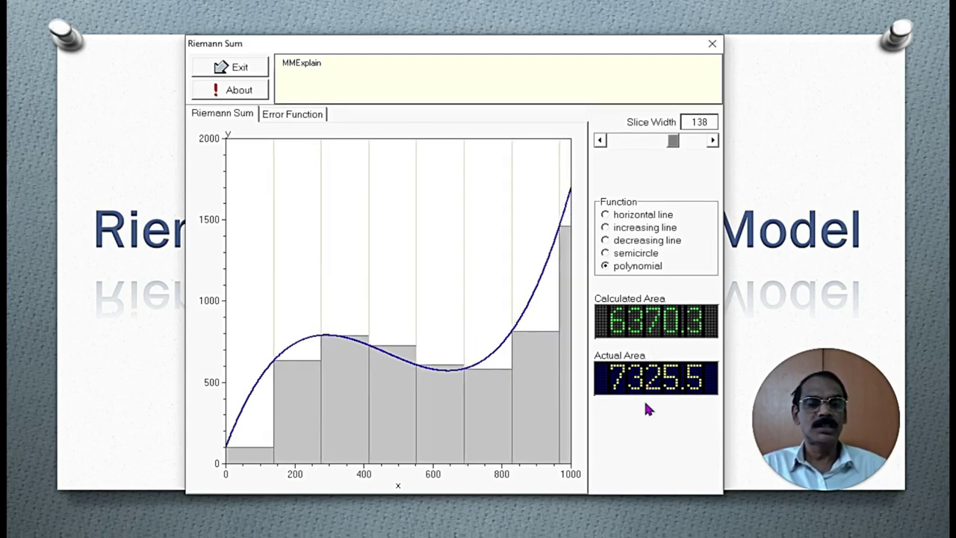
{"action": "key", "text": "Left"}
{"action": "key", "text": "Left"}
{"action": "key", "text": "Left"}
{"action": "key", "text": "Left"}
{"action": "key", "text": "Left"}
{"action": "key", "text": "Left"}
{"action": "key", "text": "Left"}
{"action": "key", "text": "Left"}
{"action": "key", "text": "Left"}
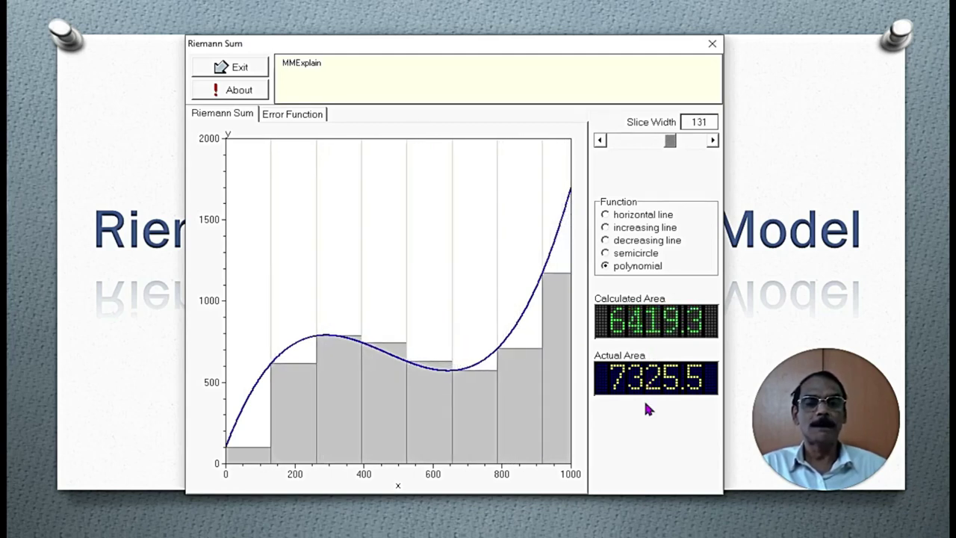
{"action": "left_click", "coordinate": [279, 116]}
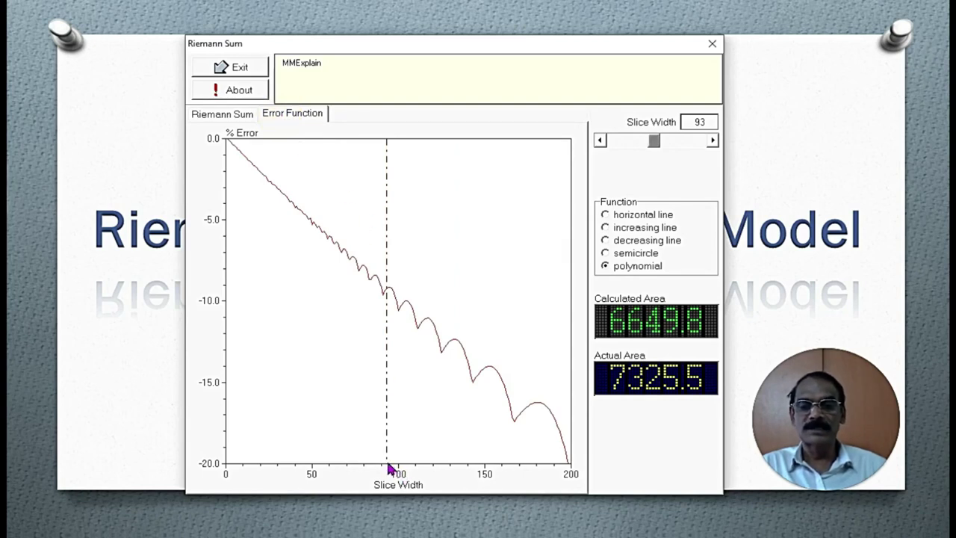
{"action": "left_click", "coordinate": [207, 118]}
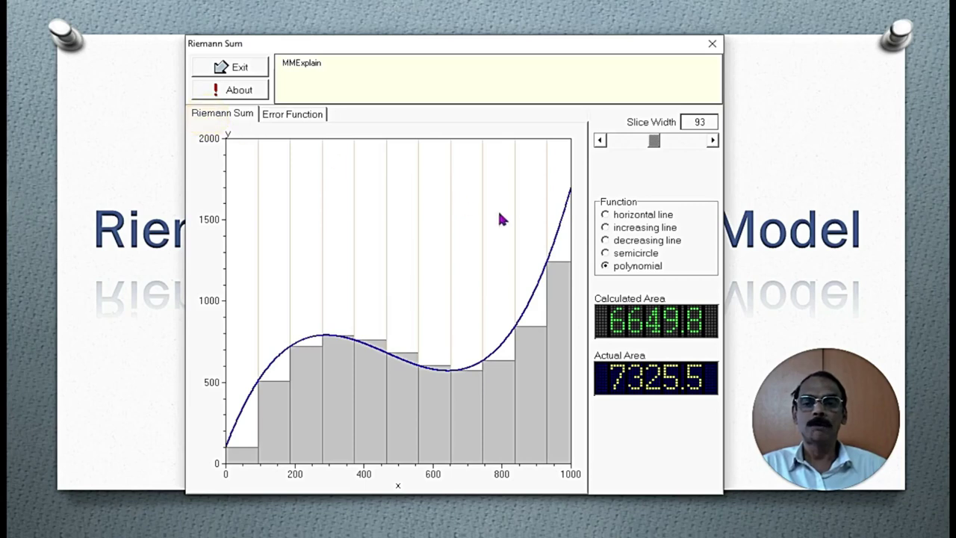
- Narrow the slices further to about 33, checking the percent error plot along the way
{"action": "key", "text": "Left"}
{"action": "key", "text": "Left"}
{"action": "key", "text": "Left"}
{"action": "key", "text": "Left"}
{"action": "key", "text": "Left"}
{"action": "key", "text": "Left"}
{"action": "key", "text": "Left"}
{"action": "key", "text": "Left"}
{"action": "key", "text": "Left"}
{"action": "key", "text": "Left"}
{"action": "key", "text": "Left"}
{"action": "key", "text": "Left"}
{"action": "key", "text": "Left"}
{"action": "key", "text": "Left"}
{"action": "key", "text": "Left"}
{"action": "key", "text": "Left"}
{"action": "key", "text": "Left"}
{"action": "key", "text": "Left"}
{"action": "key", "text": "Left"}
{"action": "key", "text": "Left"}
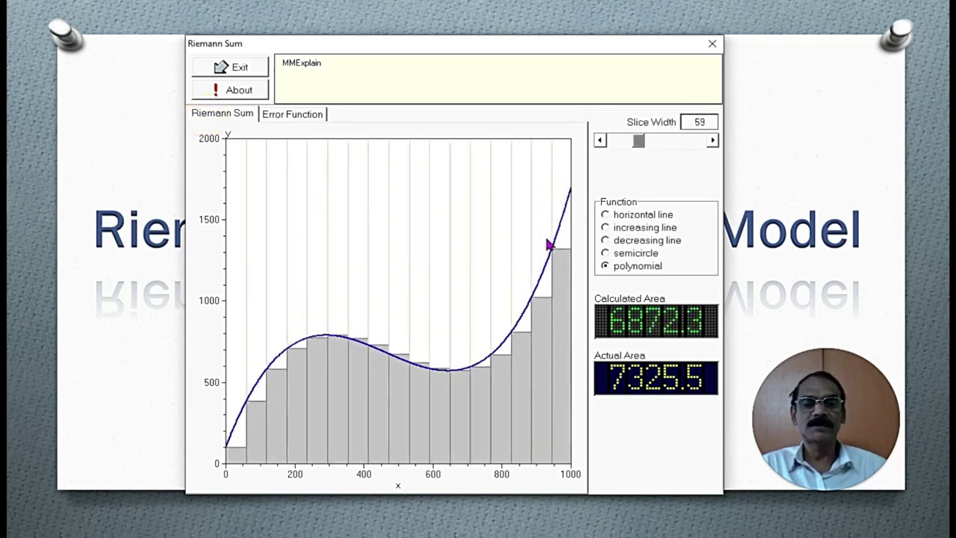
{"action": "key", "text": "Left"}
{"action": "key", "text": "Left"}
{"action": "key", "text": "Left"}
{"action": "left_click", "coordinate": [292, 113]}
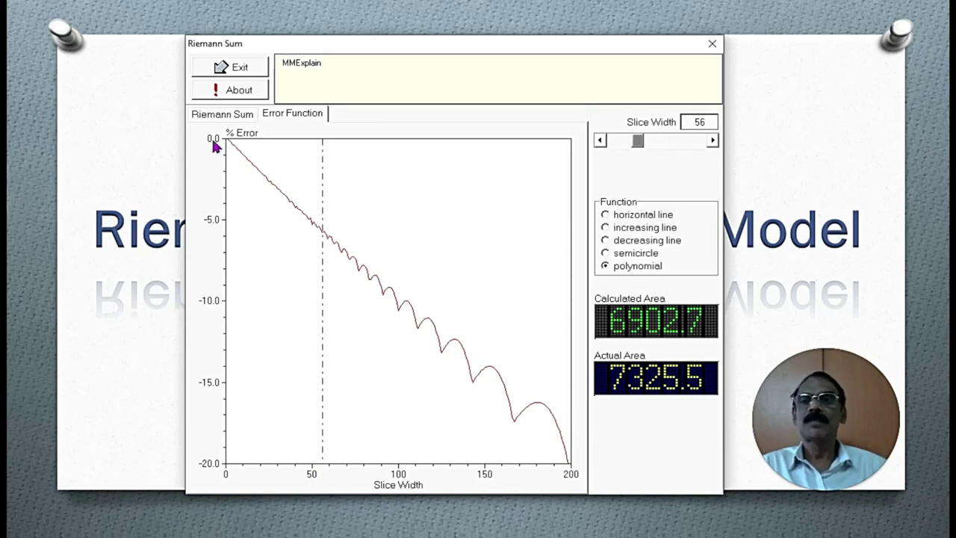
{"action": "left_click", "coordinate": [216, 113]}
{"action": "key", "text": "Left"}
{"action": "key", "text": "Left"}
{"action": "key", "text": "Left"}
{"action": "key", "text": "Left"}
{"action": "key", "text": "Left"}
{"action": "key", "text": "Left"}
{"action": "key", "text": "Left"}
{"action": "key", "text": "Left"}
{"action": "key", "text": "Left"}
{"action": "key", "text": "Left"}
{"action": "key", "text": "Left"}
{"action": "key", "text": "Left"}
{"action": "key", "text": "Left"}
{"action": "key", "text": "Left"}
{"action": "key", "text": "Left"}
{"action": "key", "text": "Left"}
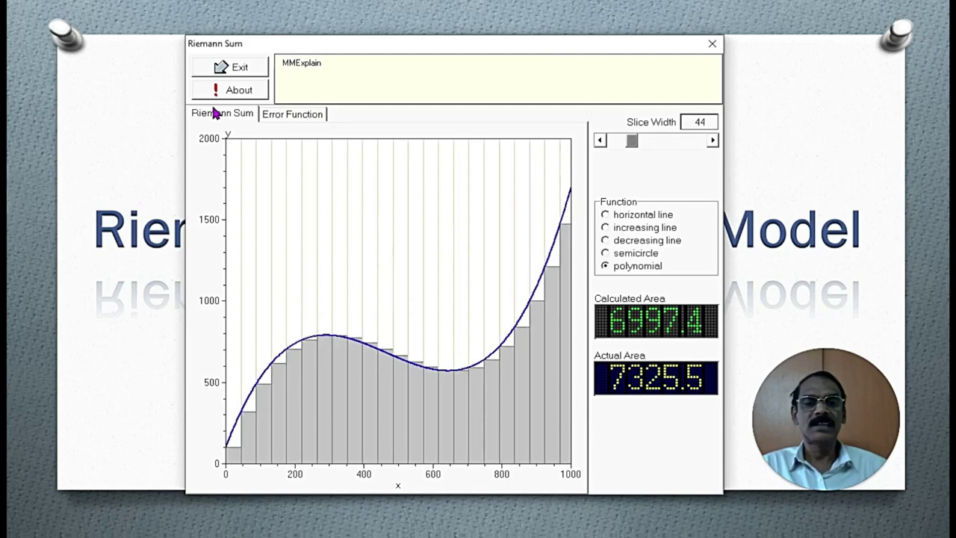
{"action": "key", "text": "Left"}
{"action": "key", "text": "Left"}
{"action": "key", "text": "Left"}
{"action": "key", "text": "Left"}
{"action": "key", "text": "Left"}
{"action": "key", "text": "Left"}
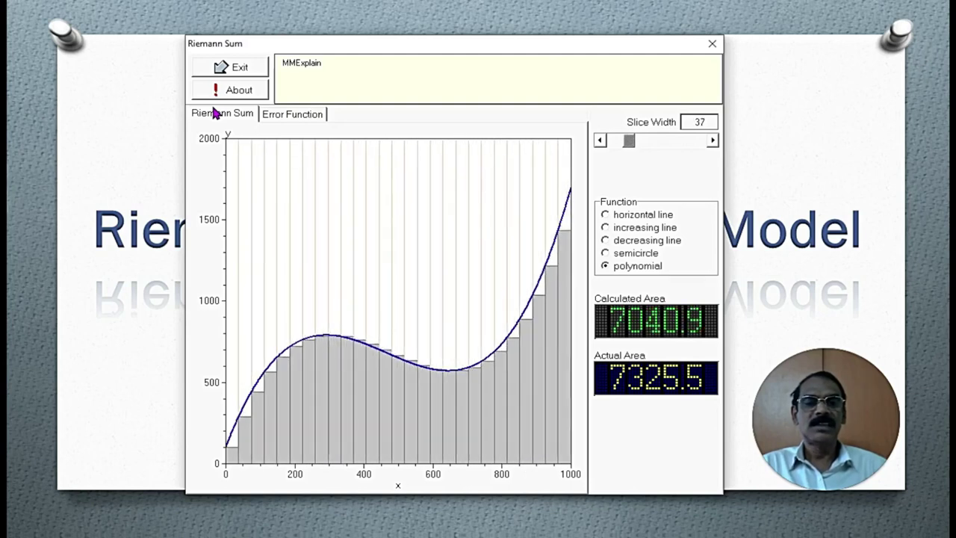
{"action": "key", "text": "Left"}
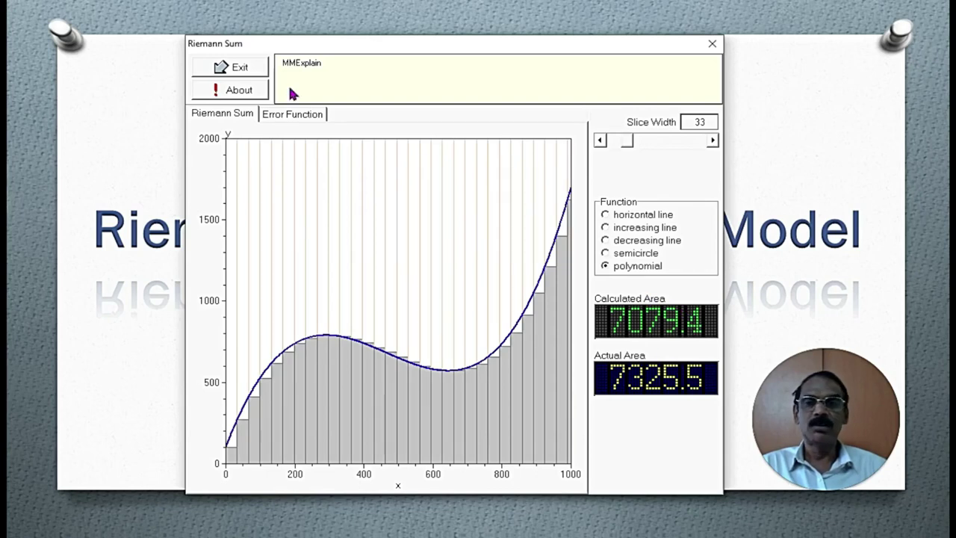
{"action": "left_click", "coordinate": [277, 118]}
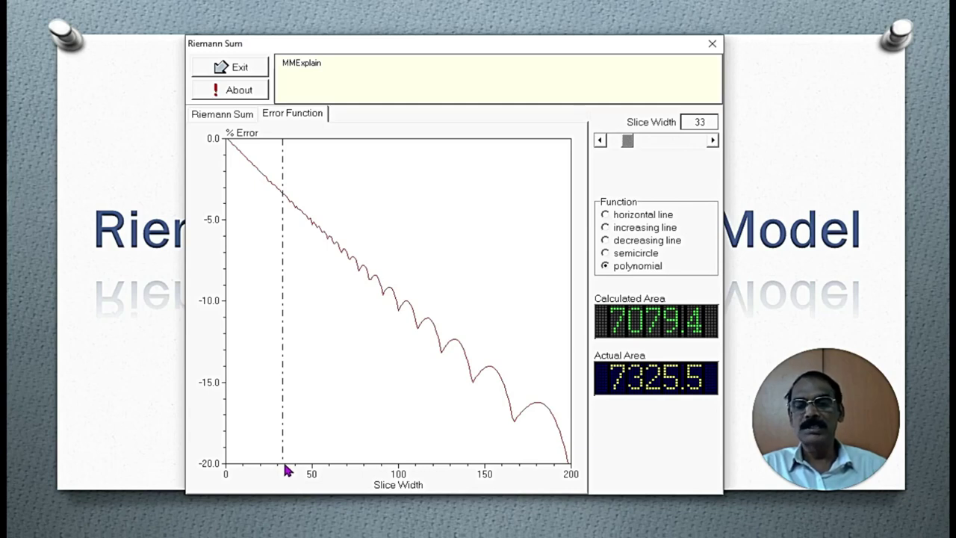
{"action": "left_click", "coordinate": [239, 118]}
- Narrow the polynomial's slices to width 1, giving an area of 7325.3 versus 7325.5
{"action": "key", "text": "Left"}
{"action": "key", "text": "Left"}
{"action": "key", "text": "Left"}
{"action": "key", "text": "Left"}
{"action": "key", "text": "Left"}
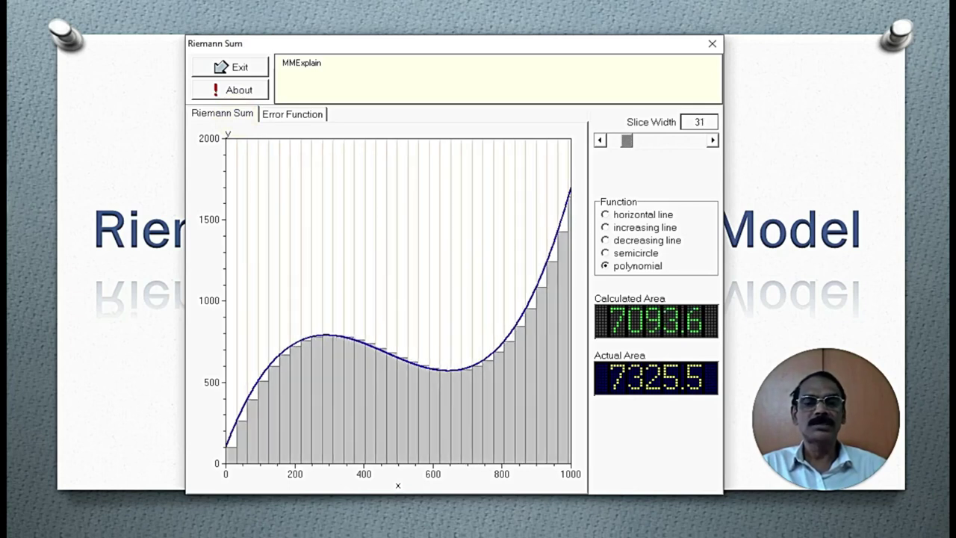
{"action": "key", "text": "Left"}
{"action": "key", "text": "Left"}
{"action": "key", "text": "Left"}
{"action": "key", "text": "Left"}
{"action": "key", "text": "Left"}
{"action": "key", "text": "Left"}
{"action": "key", "text": "Left"}
{"action": "key", "text": "Left"}
{"action": "key", "text": "Left"}
{"action": "key", "text": "Left"}
{"action": "key", "text": "Left"}
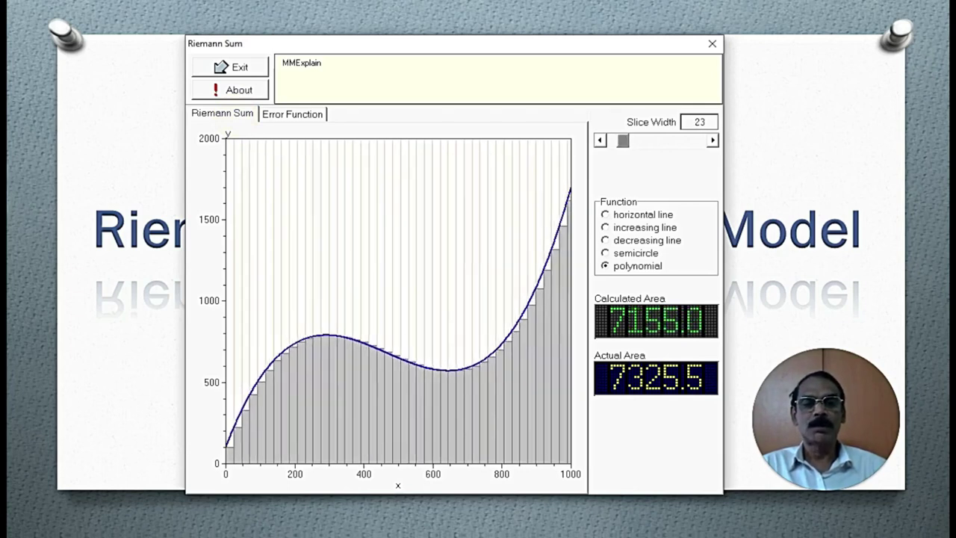
{"action": "key", "text": "Left"}
{"action": "key", "text": "Left"}
{"action": "key", "text": "Left"}
{"action": "key", "text": "Left"}
{"action": "key", "text": "Left"}
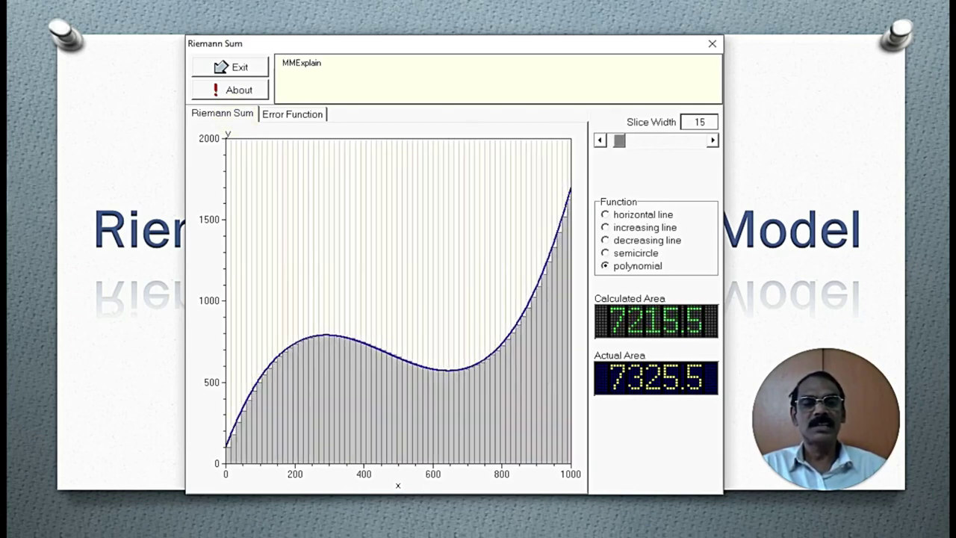
{"action": "key", "text": "Left"}
{"action": "key", "text": "Left"}
{"action": "key", "text": "Left"}
{"action": "key", "text": "Left"}
{"action": "key", "text": "Left"}
{"action": "key", "text": "Left"}
{"action": "key", "text": "Left"}
{"action": "key", "text": "Left"}
{"action": "key", "text": "Left"}
{"action": "key", "text": "Left"}
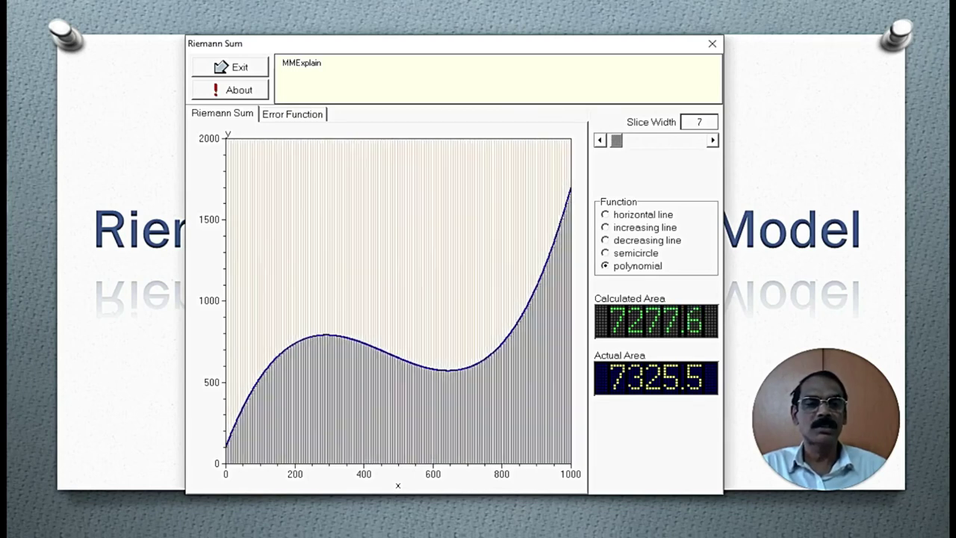
{"action": "key", "text": "Left"}
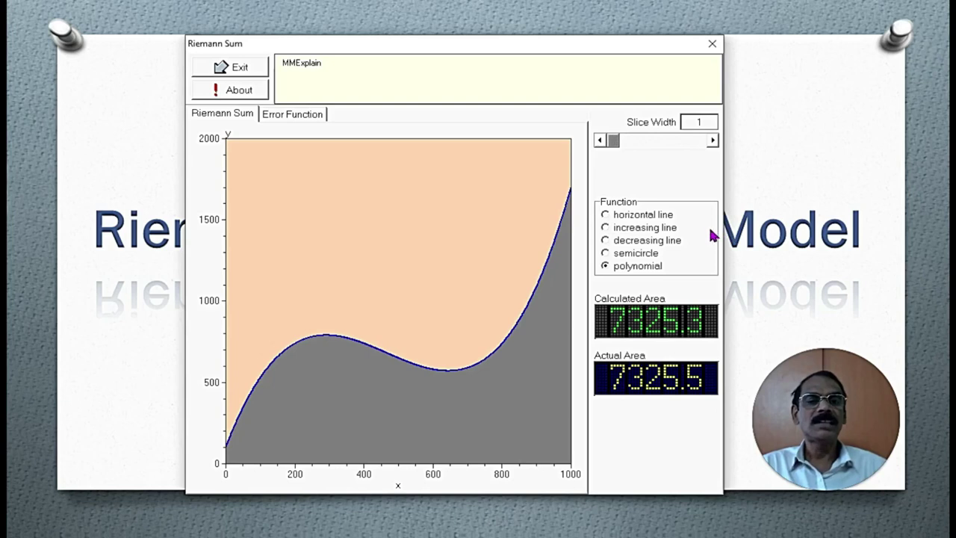
- Switch the function to the horizontal line y=7, with both areas reading 70.0
{"action": "left_click", "coordinate": [605, 216]}
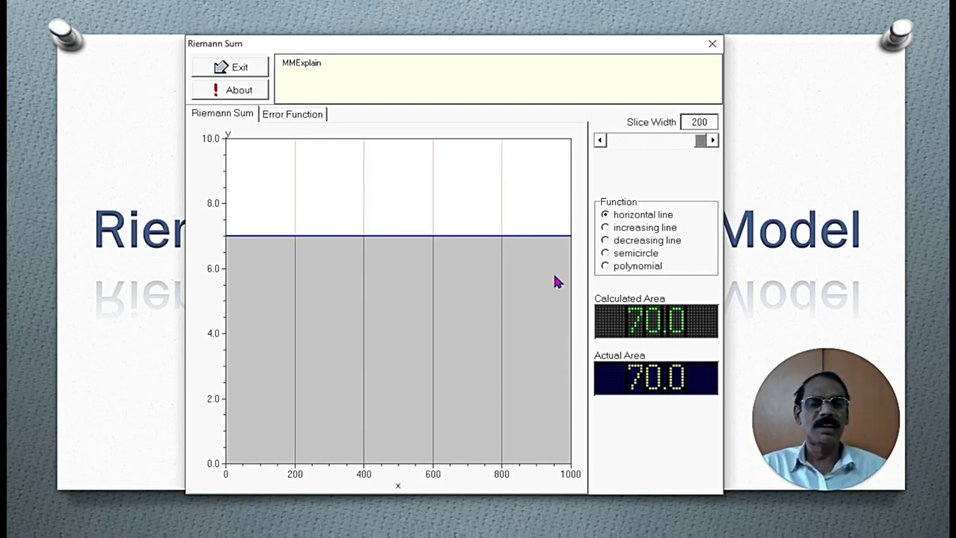
- Narrow the horizontal line's slices from 200 down to width 1, the area staying 70.0
{"action": "key", "text": "Left"}
{"action": "key", "text": "Left"}
{"action": "key", "text": "Left"}
{"action": "key", "text": "Left"}
{"action": "key", "text": "Left"}
{"action": "key", "text": "Left"}
{"action": "key", "text": "Left"}
{"action": "key", "text": "Left"}
{"action": "key", "text": "Left"}
{"action": "key", "text": "Left"}
{"action": "key", "text": "Left"}
{"action": "key", "text": "Left"}
{"action": "key", "text": "Left"}
{"action": "key", "text": "Left"}
{"action": "key", "text": "Left"}
{"action": "key", "text": "Left"}
{"action": "key", "text": "Left"}
{"action": "key", "text": "Left"}
{"action": "key", "text": "Left"}
{"action": "key", "text": "Left"}
{"action": "key", "text": "Left"}
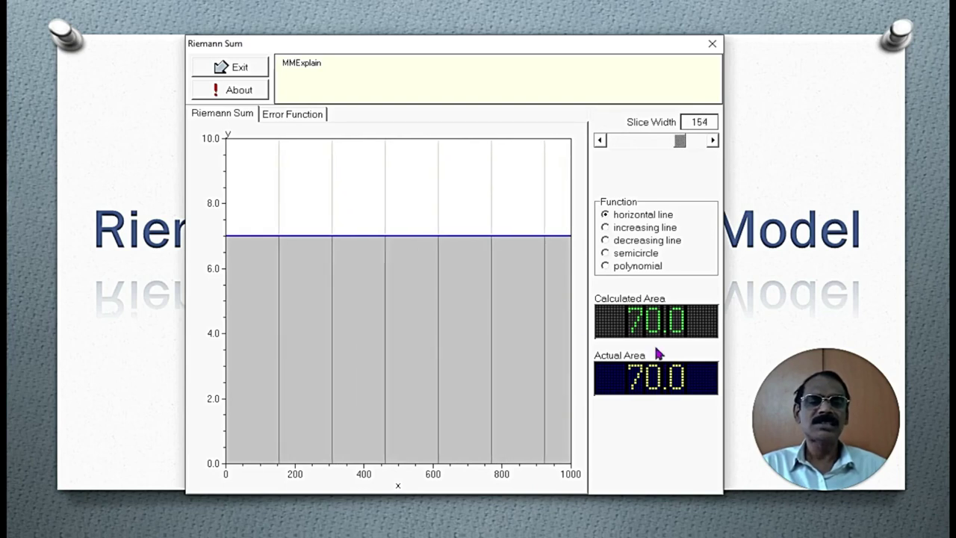
{"action": "key", "text": "Left"}
{"action": "key", "text": "Left"}
{"action": "key", "text": "Left"}
{"action": "key", "text": "Left"}
{"action": "key", "text": "Left"}
{"action": "key", "text": "Left"}
{"action": "key", "text": "Left"}
{"action": "key", "text": "Left"}
{"action": "key", "text": "Left"}
{"action": "key", "text": "Left"}
{"action": "key", "text": "Left"}
{"action": "key", "text": "Left"}
{"action": "key", "text": "Left"}
{"action": "key", "text": "Left"}
{"action": "key", "text": "Left"}
{"action": "key", "text": "Left"}
{"action": "key", "text": "Left"}
{"action": "key", "text": "Left"}
{"action": "key", "text": "Left"}
{"action": "key", "text": "Left"}
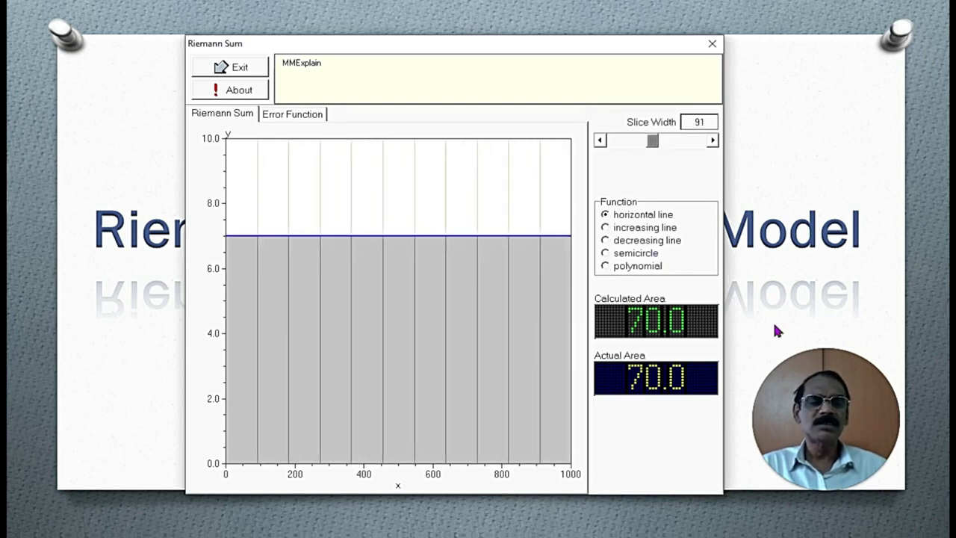
{"action": "key", "text": "Left"}
{"action": "key", "text": "Left"}
{"action": "key", "text": "Left"}
{"action": "key", "text": "Left"}
{"action": "key", "text": "Left"}
{"action": "key", "text": "Left"}
{"action": "key", "text": "Left"}
{"action": "key", "text": "Left"}
{"action": "key", "text": "Left"}
{"action": "key", "text": "Left"}
{"action": "key", "text": "Left"}
{"action": "key", "text": "Left"}
{"action": "key", "text": "Left"}
{"action": "key", "text": "Left"}
{"action": "key", "text": "Left"}
{"action": "key", "text": "Left"}
{"action": "key", "text": "Left"}
{"action": "key", "text": "Left"}
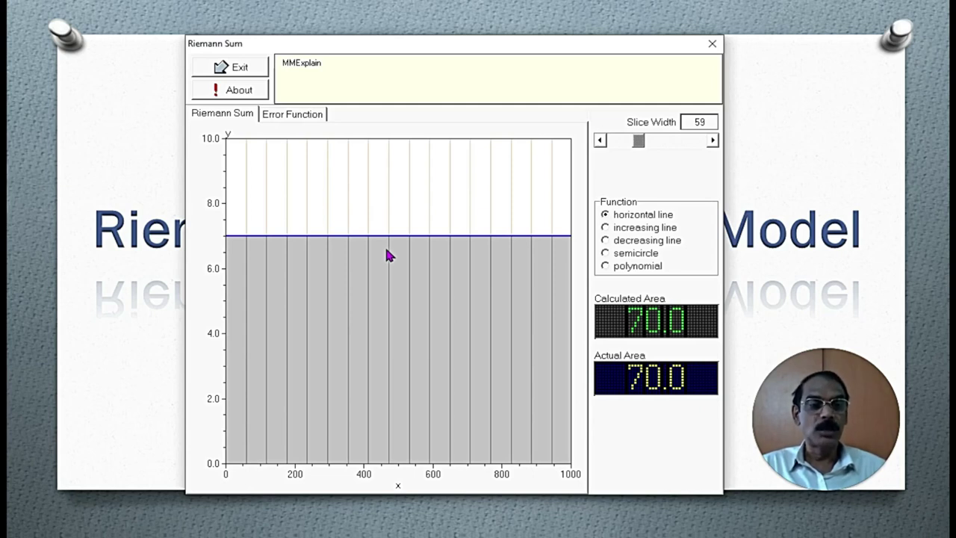
{"action": "key", "text": "Left"}
{"action": "key", "text": "Left"}
{"action": "key", "text": "Left"}
{"action": "key", "text": "Left"}
{"action": "key", "text": "Left"}
{"action": "key", "text": "Left"}
{"action": "key", "text": "Left"}
{"action": "key", "text": "Left"}
{"action": "key", "text": "Left"}
{"action": "key", "text": "Left"}
{"action": "key", "text": "Left"}
{"action": "key", "text": "Left"}
{"action": "key", "text": "Left"}
{"action": "key", "text": "Left"}
{"action": "key", "text": "Left"}
{"action": "key", "text": "Left"}
{"action": "key", "text": "Left"}
{"action": "key", "text": "Left"}
{"action": "key", "text": "Left"}
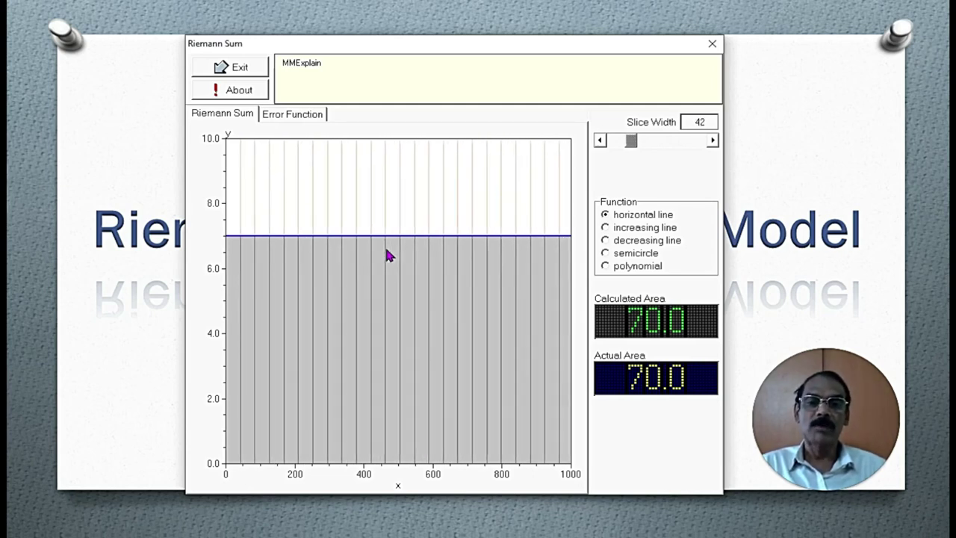
{"action": "key", "text": "Left"}
{"action": "key", "text": "Left"}
{"action": "key", "text": "Left"}
{"action": "key", "text": "Left"}
{"action": "key", "text": "Left"}
{"action": "key", "text": "Left"}
{"action": "key", "text": "Left"}
{"action": "key", "text": "Left"}
{"action": "key", "text": "Left"}
{"action": "key", "text": "Left"}
{"action": "key", "text": "Left"}
{"action": "key", "text": "Left"}
{"action": "key", "text": "Left"}
{"action": "key", "text": "Left"}
{"action": "key", "text": "Left"}
{"action": "key", "text": "Left"}
{"action": "key", "text": "Left"}
{"action": "key", "text": "Left"}
{"action": "key", "text": "Left"}
{"action": "key", "text": "Left"}
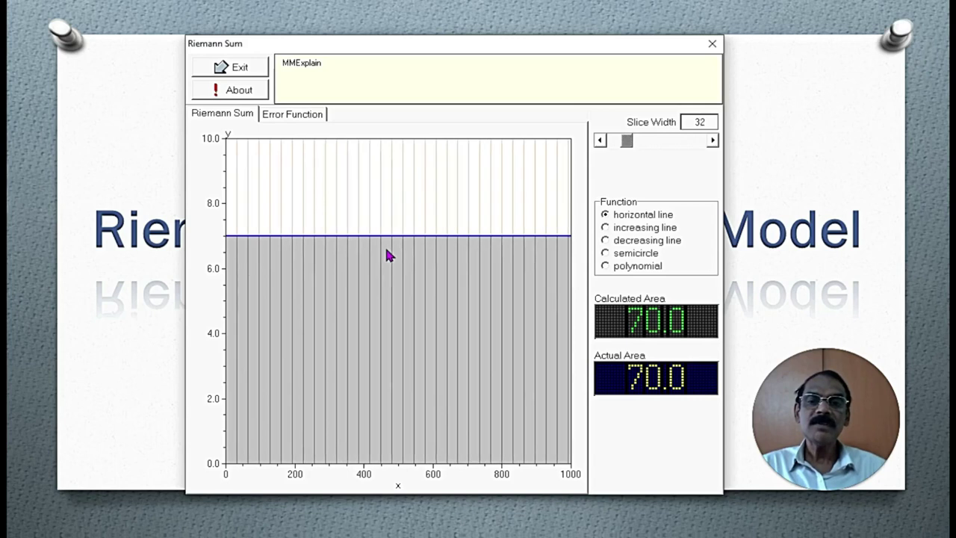
{"action": "key", "text": "Left"}
{"action": "key", "text": "Left"}
{"action": "key", "text": "Left"}
{"action": "key", "text": "Left"}
{"action": "key", "text": "Left"}
{"action": "key", "text": "Left"}
{"action": "key", "text": "Left"}
{"action": "key", "text": "Left"}
{"action": "key", "text": "Left"}
{"action": "key", "text": "Left"}
{"action": "key", "text": "Left"}
{"action": "key", "text": "Left"}
{"action": "key", "text": "Left"}
{"action": "key", "text": "Left"}
{"action": "key", "text": "Left"}
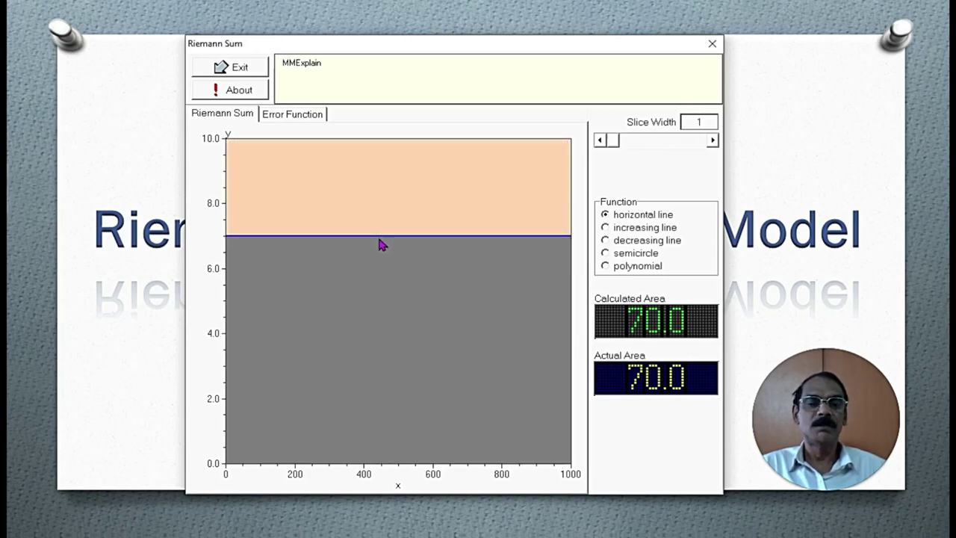